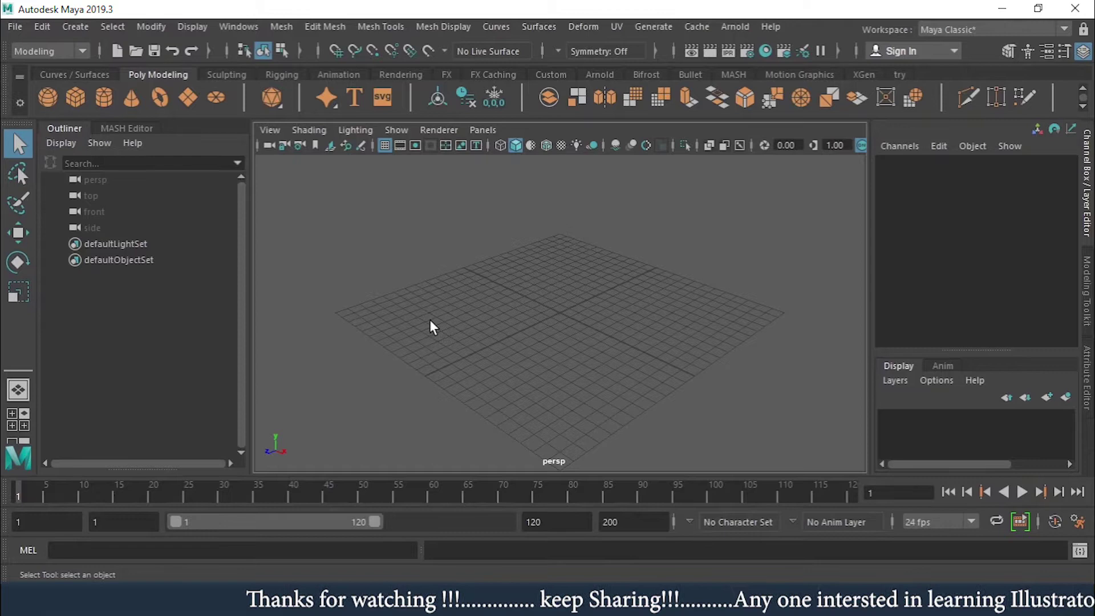
Switch from the Modeling to the FX menu set with F5.
key("F5")
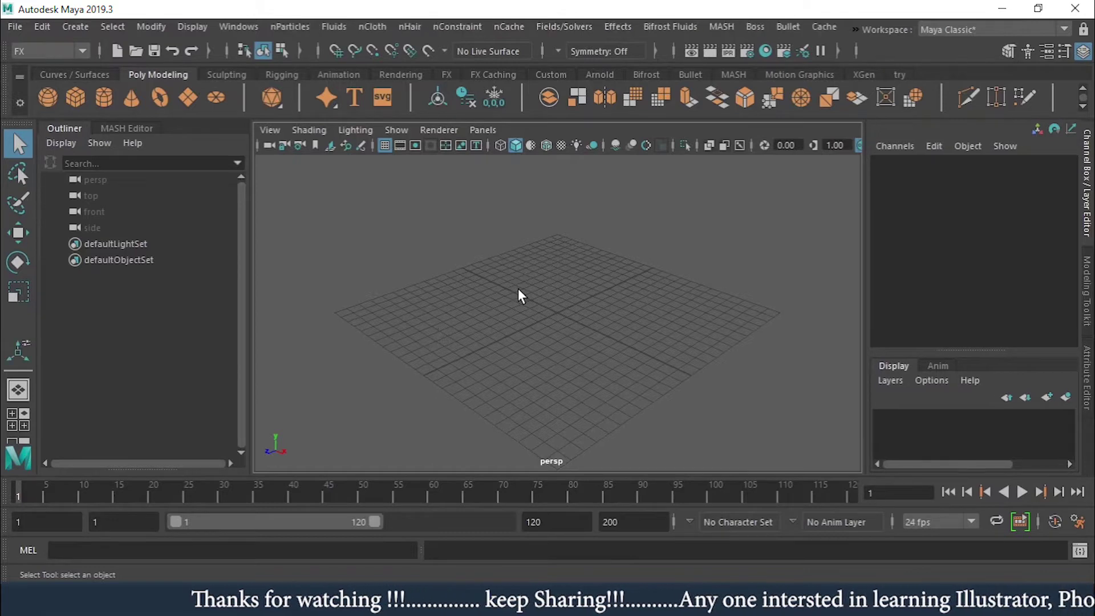
Reopen the recent scene Set up.mb without saving the current one.
left_click(14, 26)
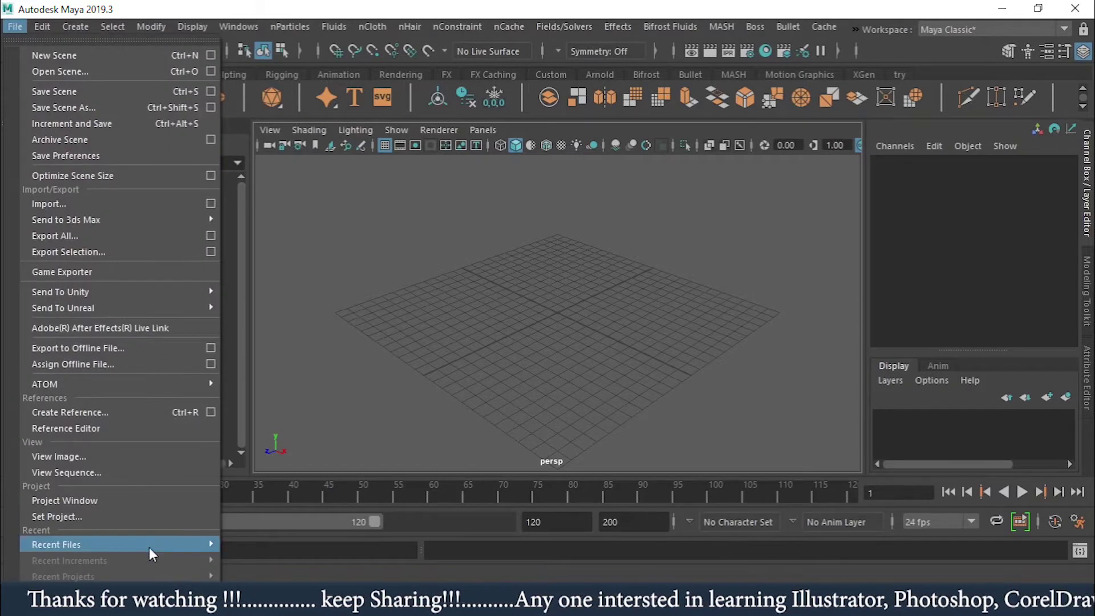
mouse_move(150, 545)
left_click(607, 495)
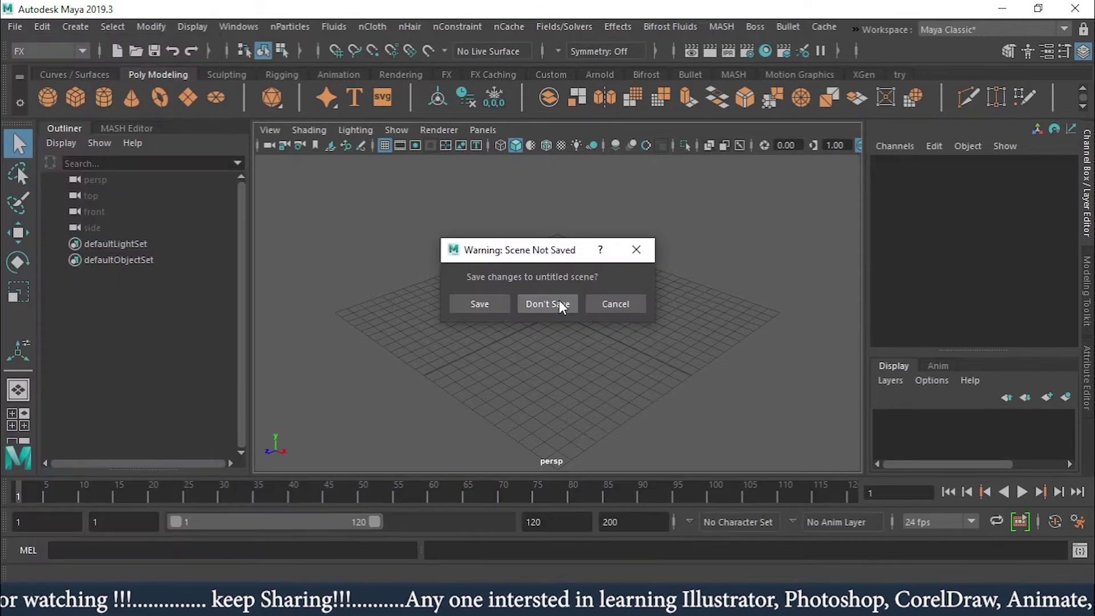
left_click(551, 301)
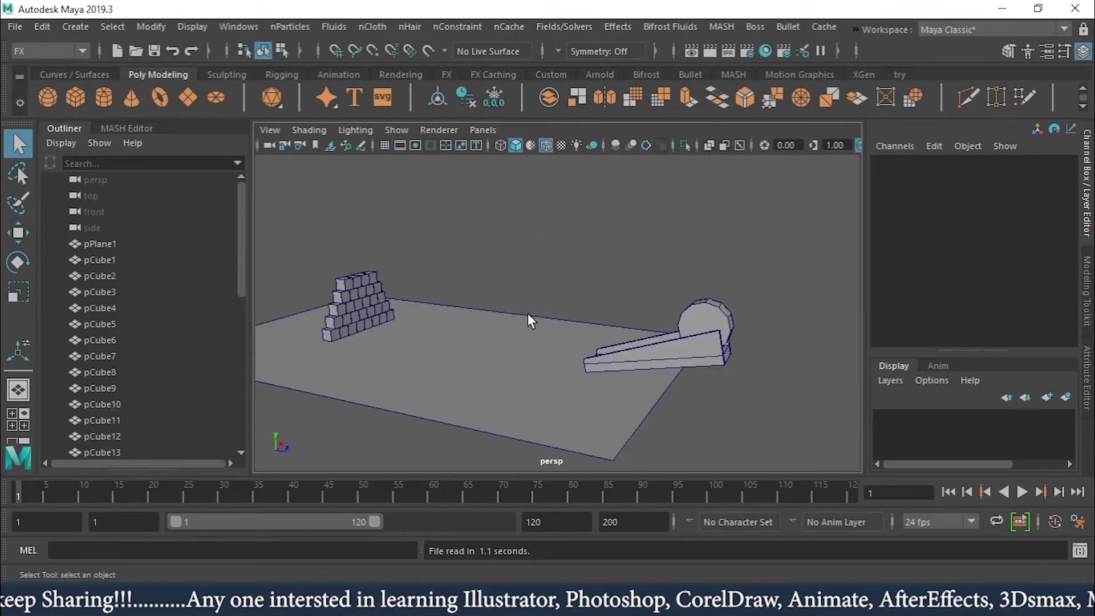
Frame the cube wall and ramp in the persp view and select the cylinder.
scroll(505, 297, "up", 3)
middle_click_drag(496, 308, 542, 340, "alt")
left_click_drag(397, 332, 570, 268, "alt")
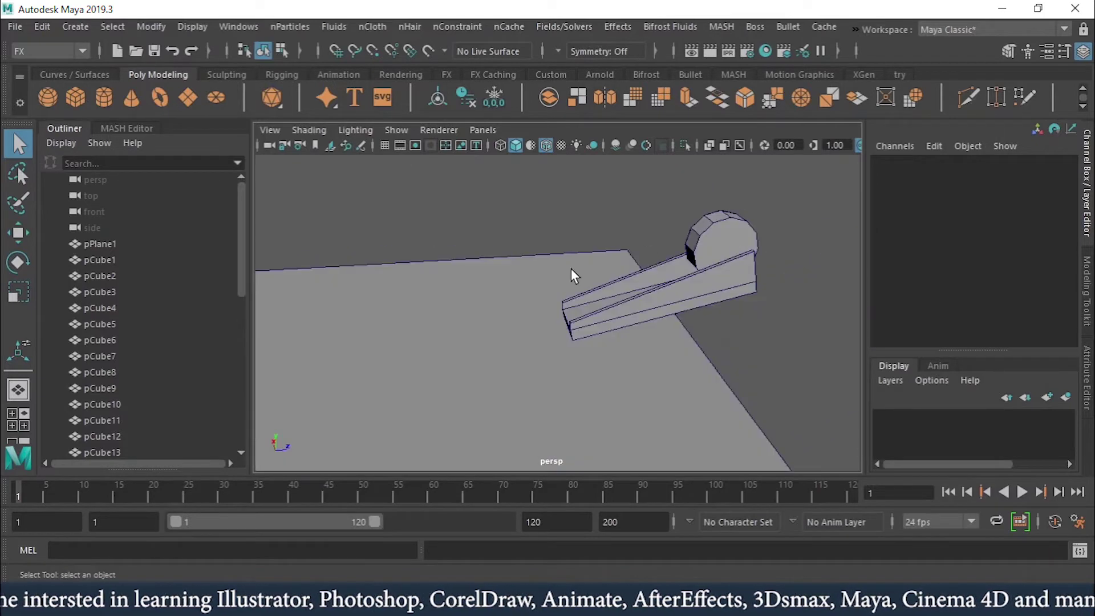
left_click(711, 229)
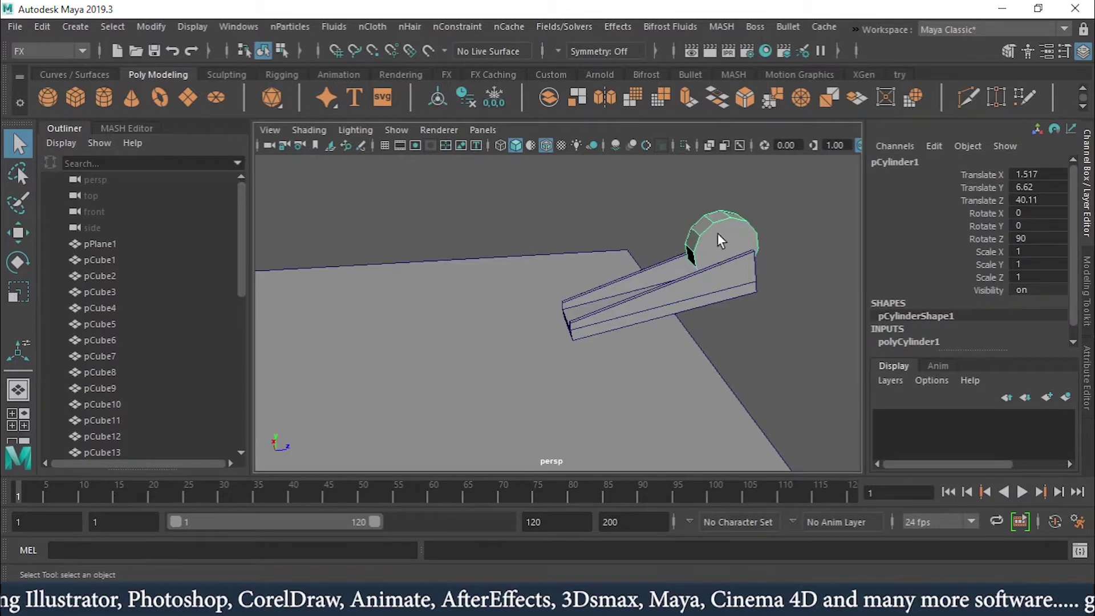
left_click_drag(662, 334, 620, 353, "alt")
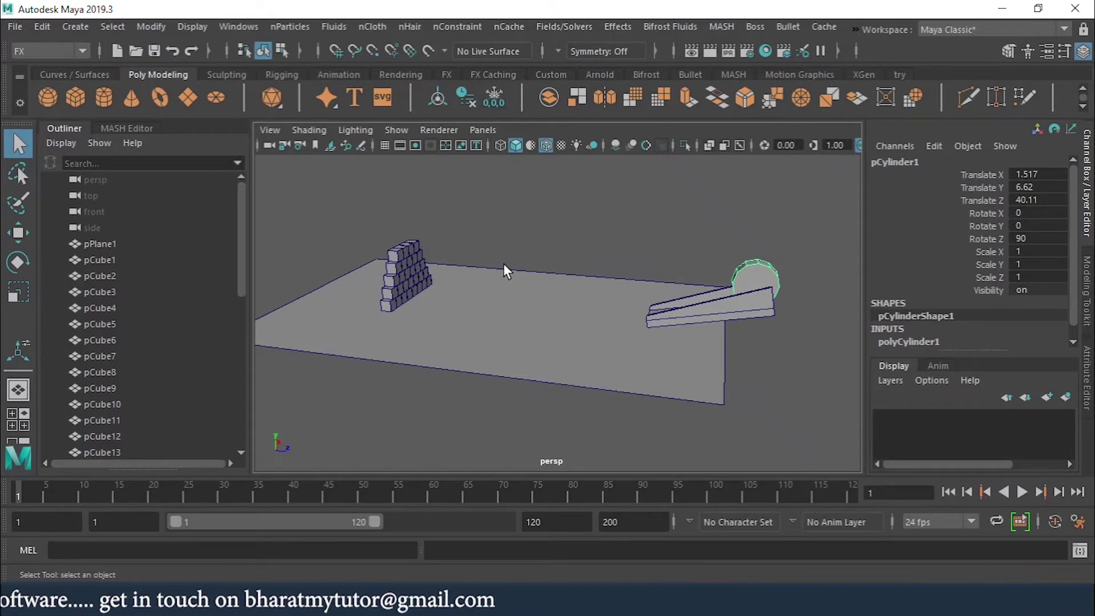
Make the ground plane and stepped ramp passive rigid bodies.
scroll(468, 291, "up", 1)
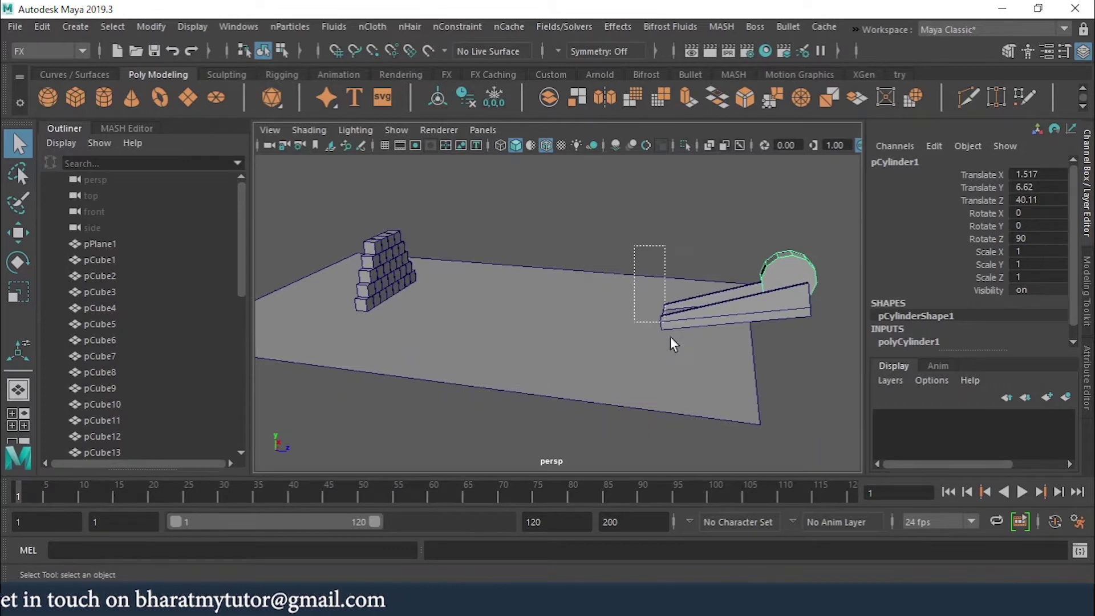
left_click_drag(671, 340, 687, 401)
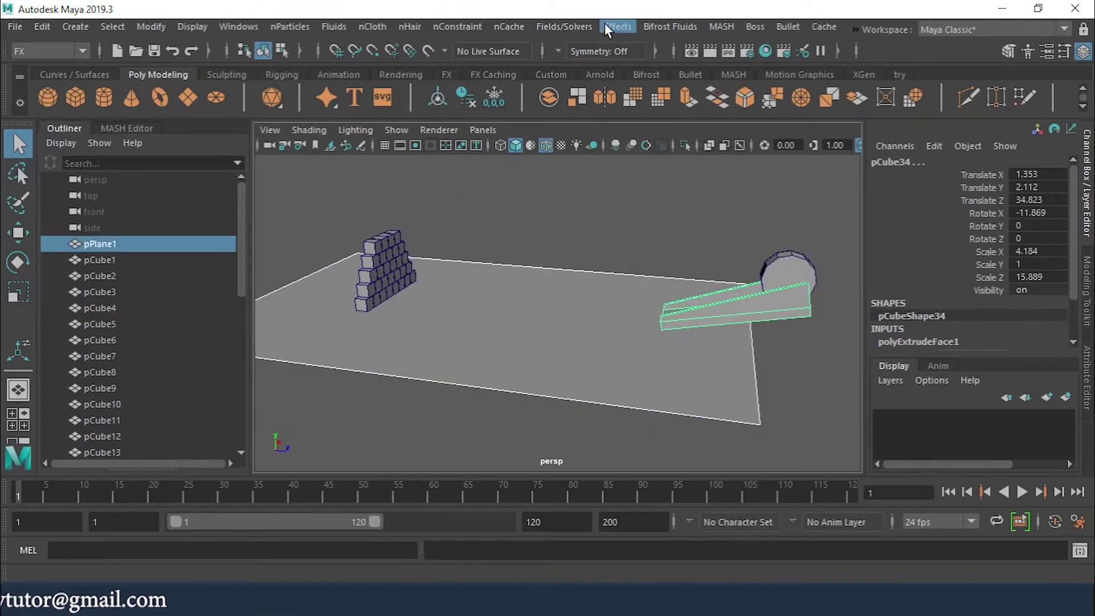
left_click(554, 26)
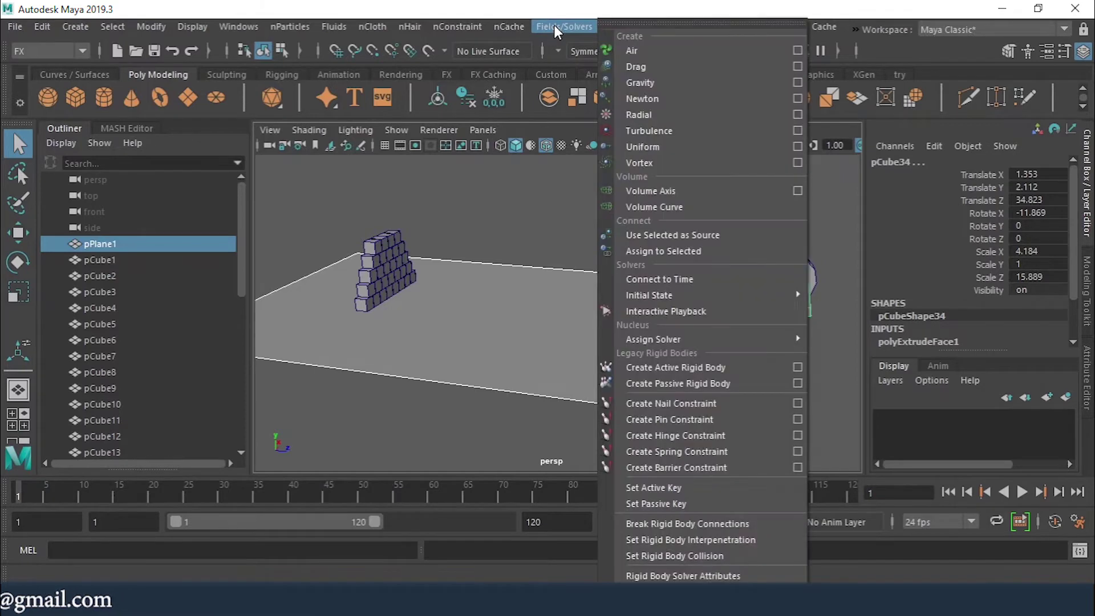
left_click(670, 383)
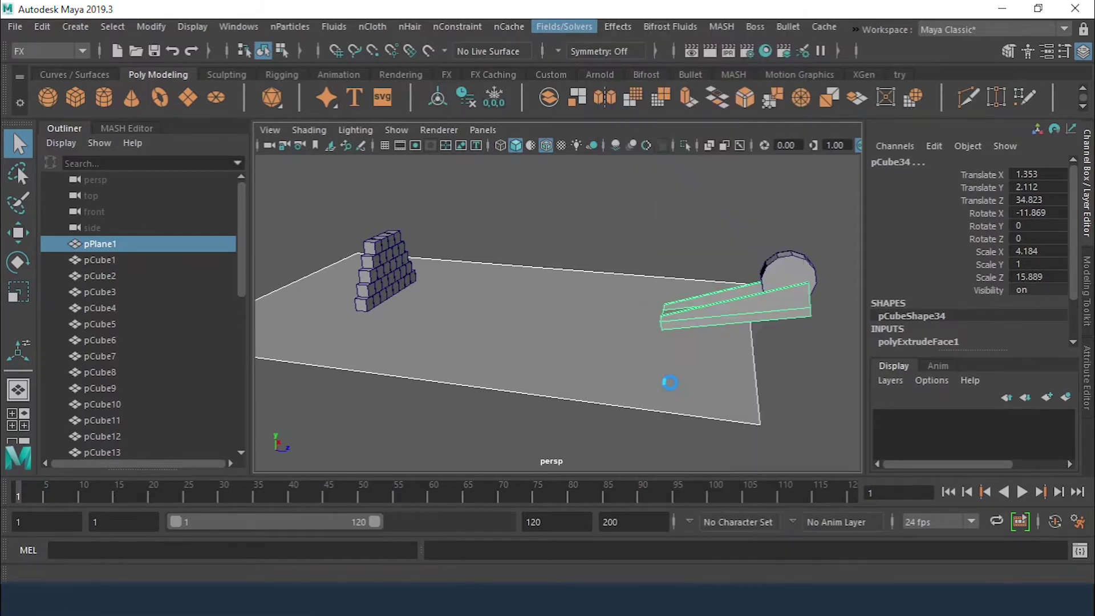
Select the cylinder and all wall cubes, excluding the ground plane.
left_click(738, 223)
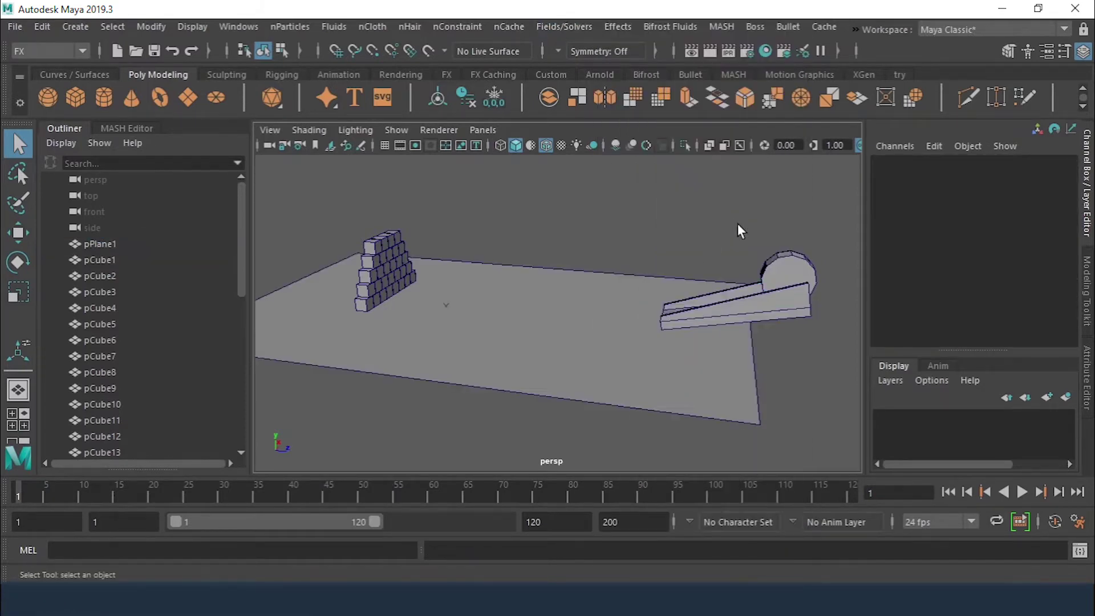
left_click(794, 267)
left_click_drag(461, 199, 342, 318)
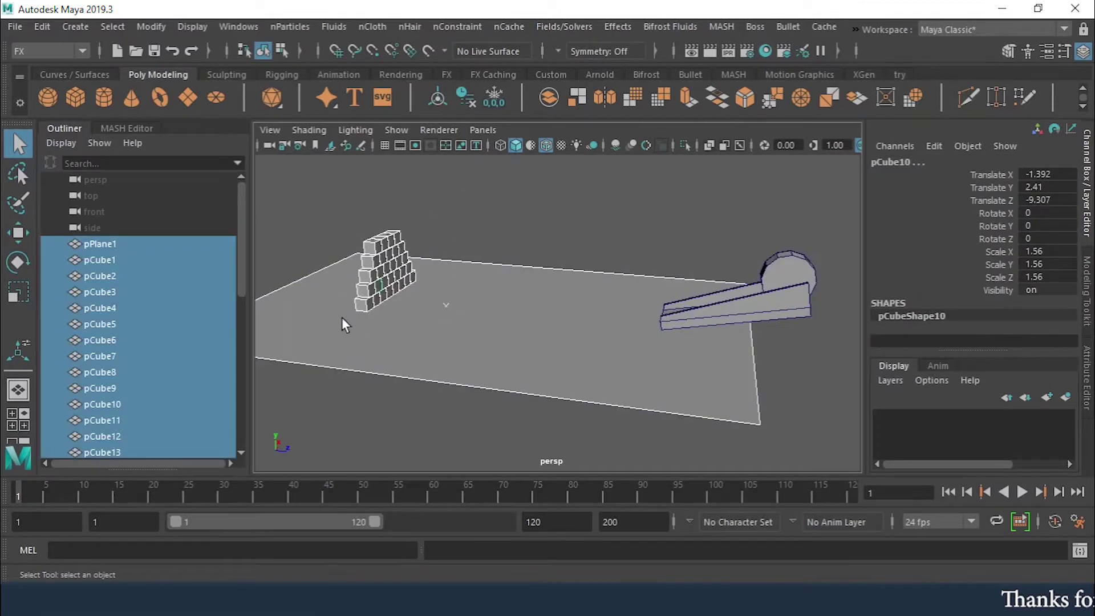
left_click(536, 306, "ctrl")
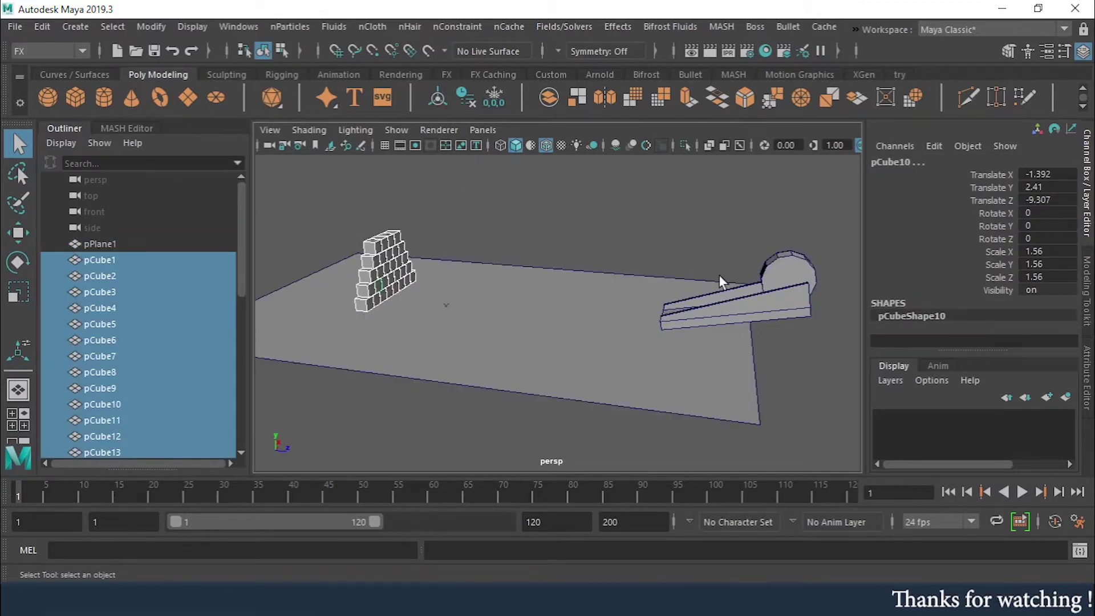
Make the cube wall and cylinder active rigid bodies.
left_click(793, 263, "shift")
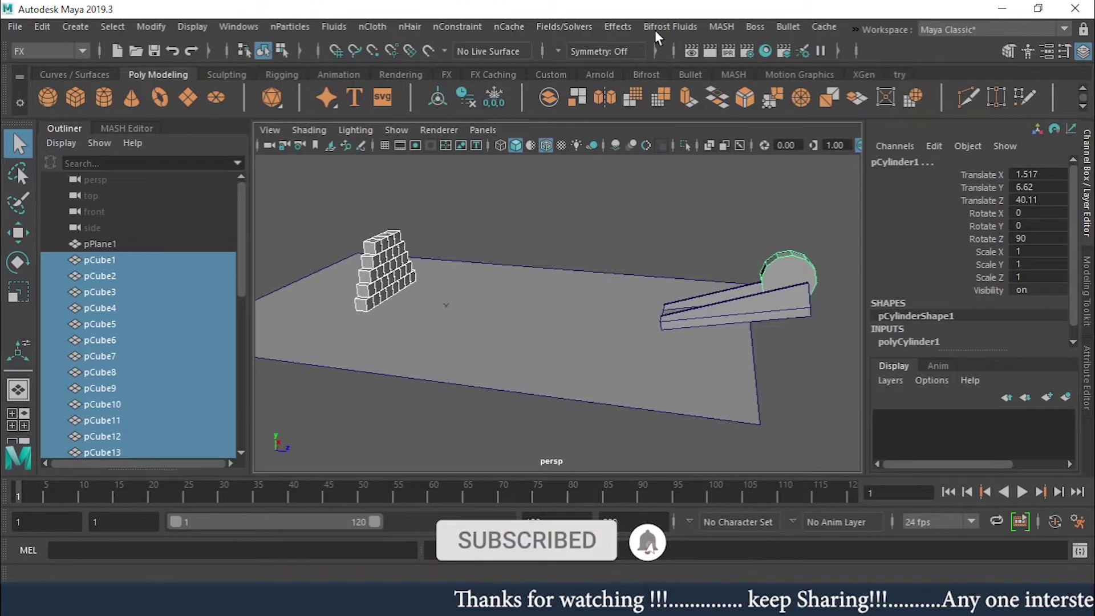
left_click(570, 22)
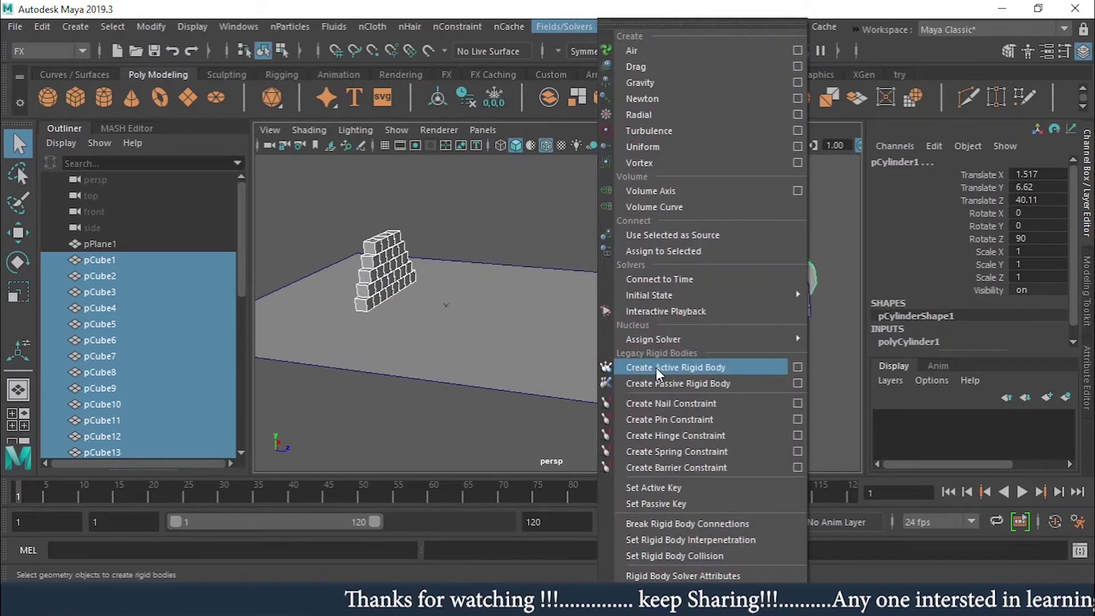
left_click(699, 369)
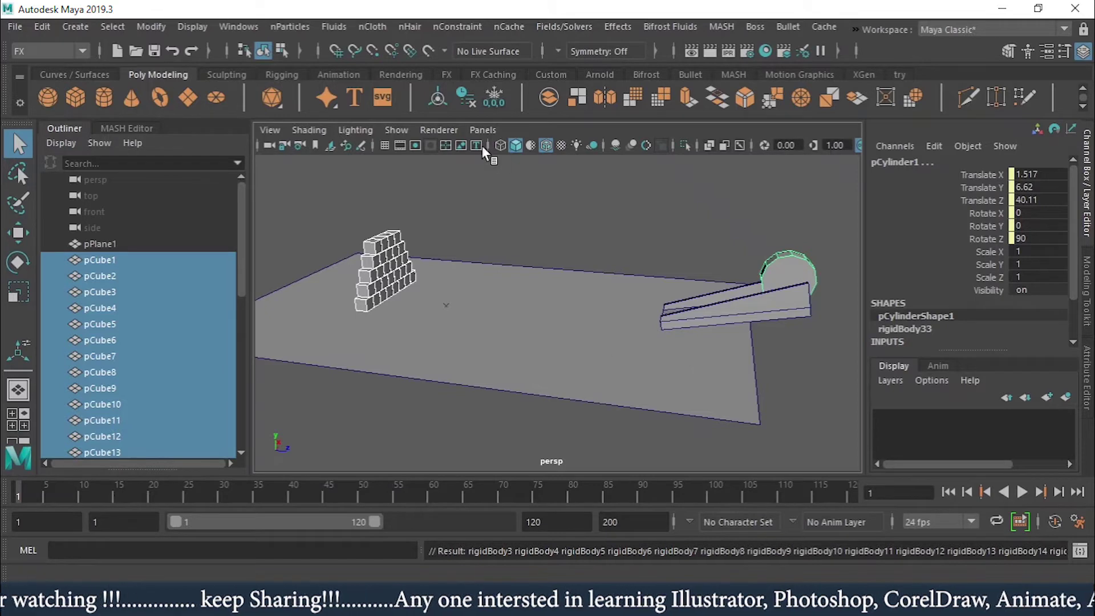
Add a gravity field acting on the active bodies.
left_click(565, 29)
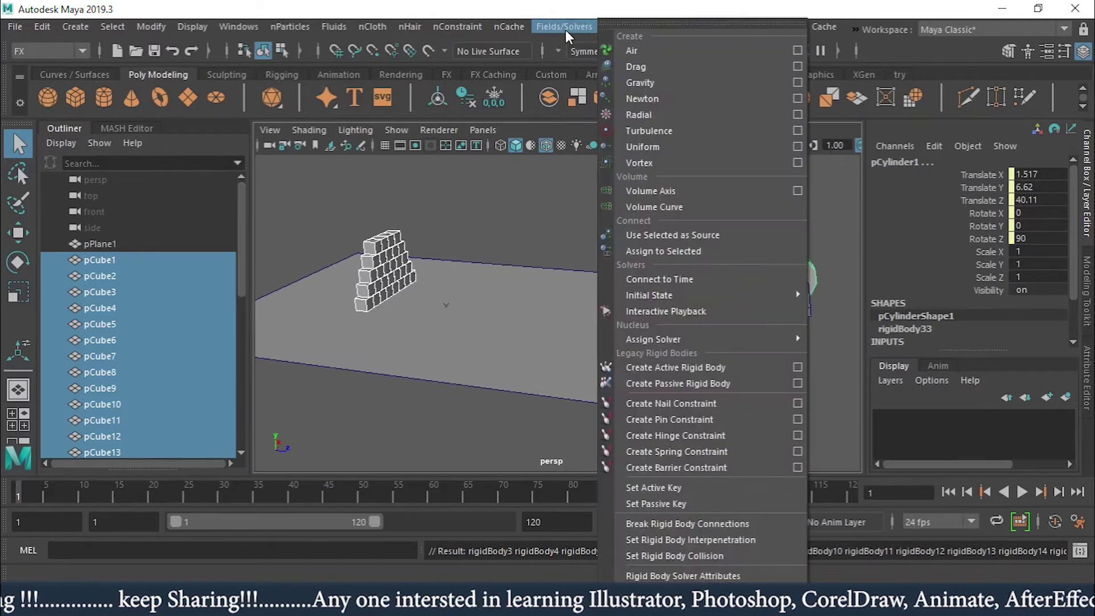
left_click(670, 80)
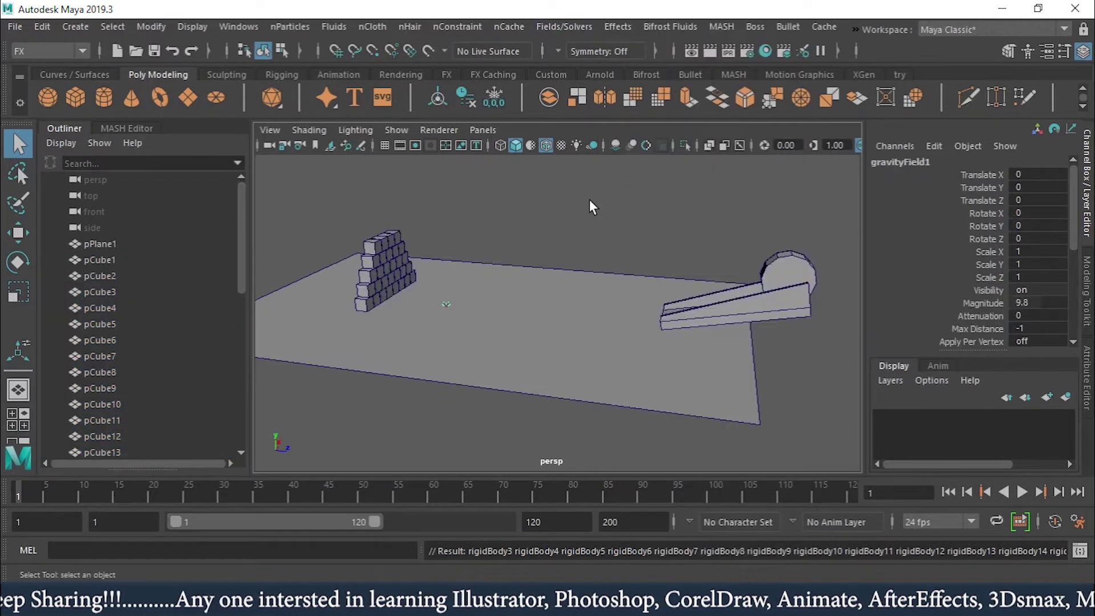
left_click_drag(623, 265, 596, 286, "alt")
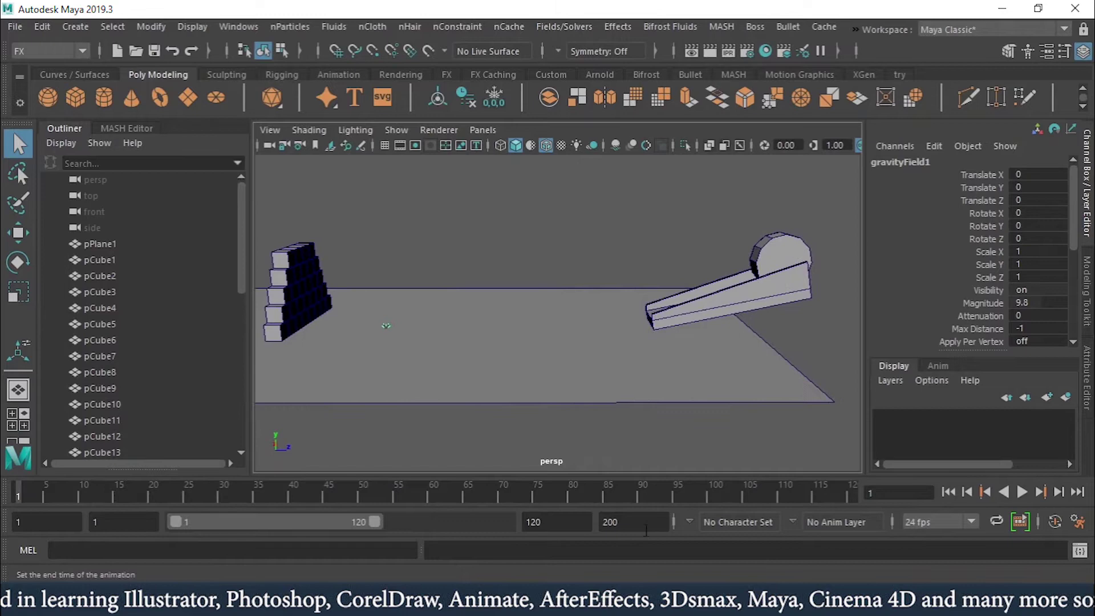
Set the playback end frame to 300, then extend it to 400.
double_click(539, 522)
type("300")
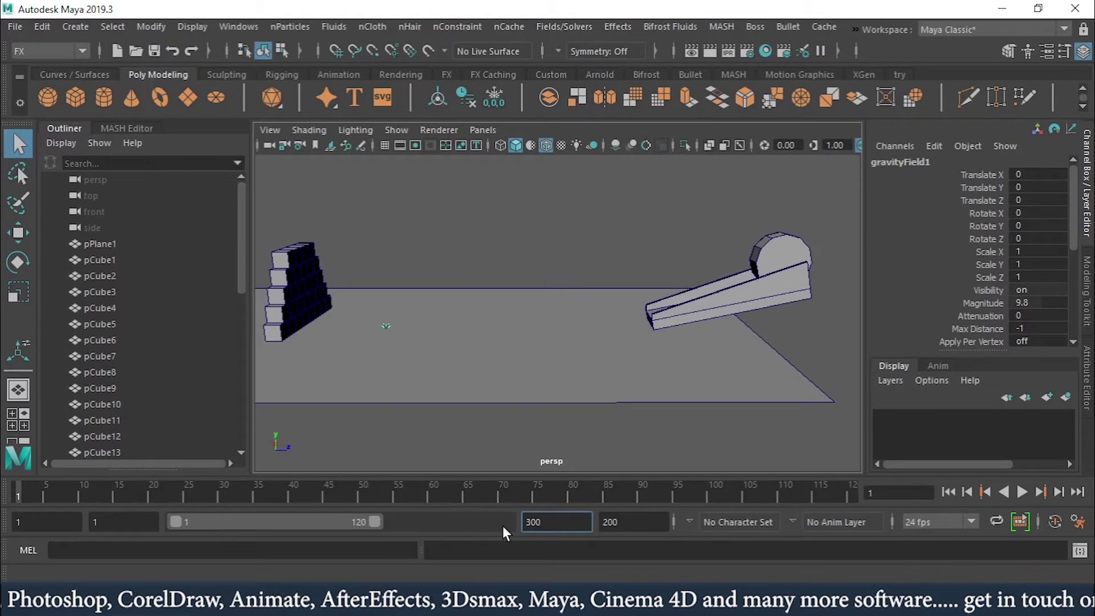
key("Return")
double_click(549, 528)
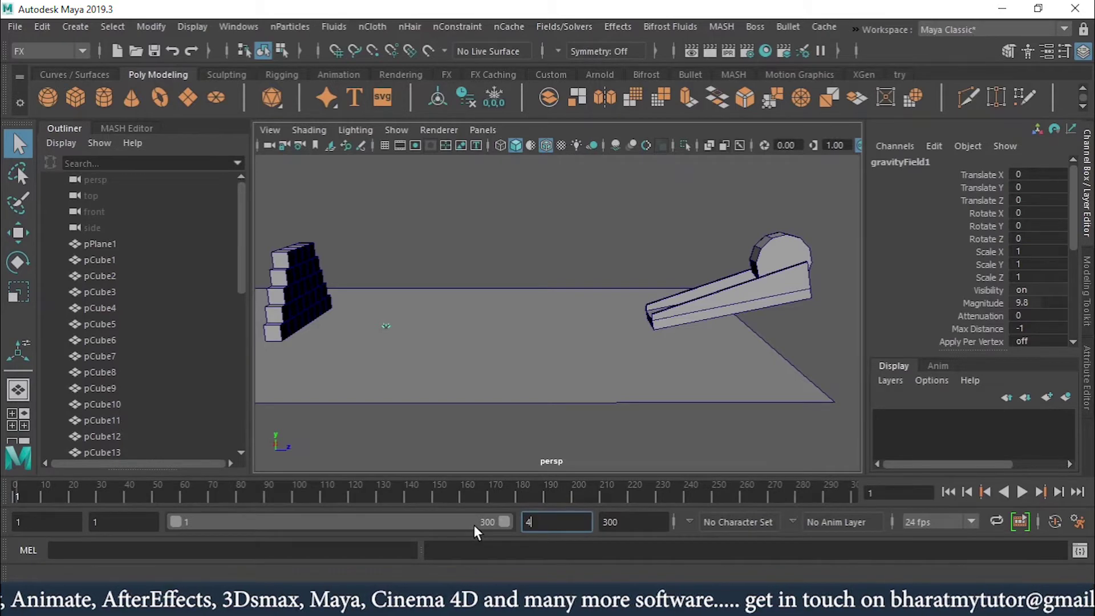
type("400")
key("Return")
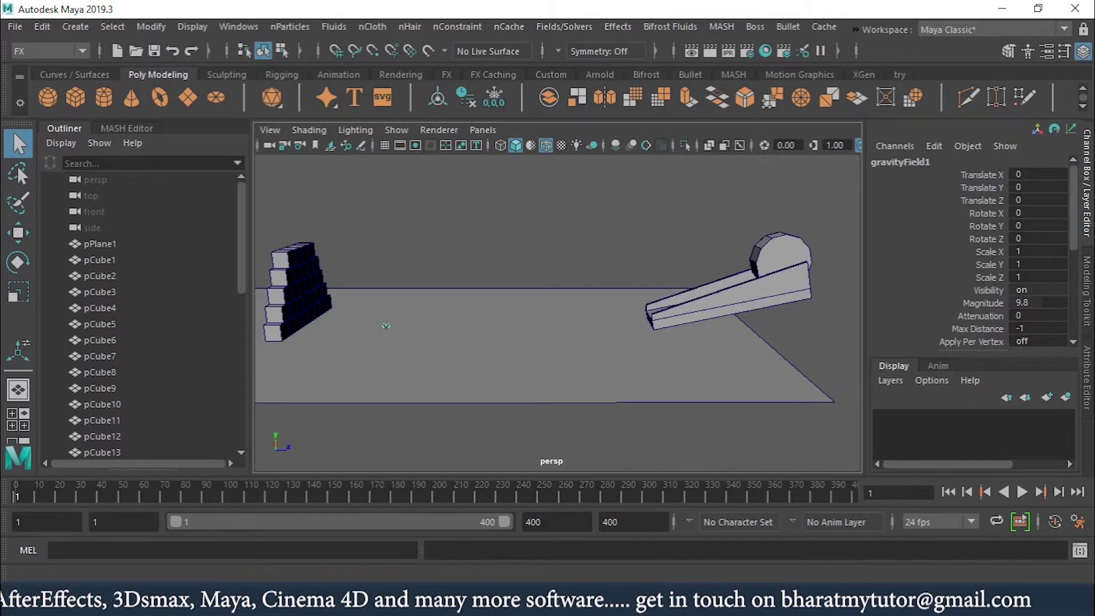
Play the simulation until the cylinder rolls off the ramp, then stop it.
left_click(1022, 491)
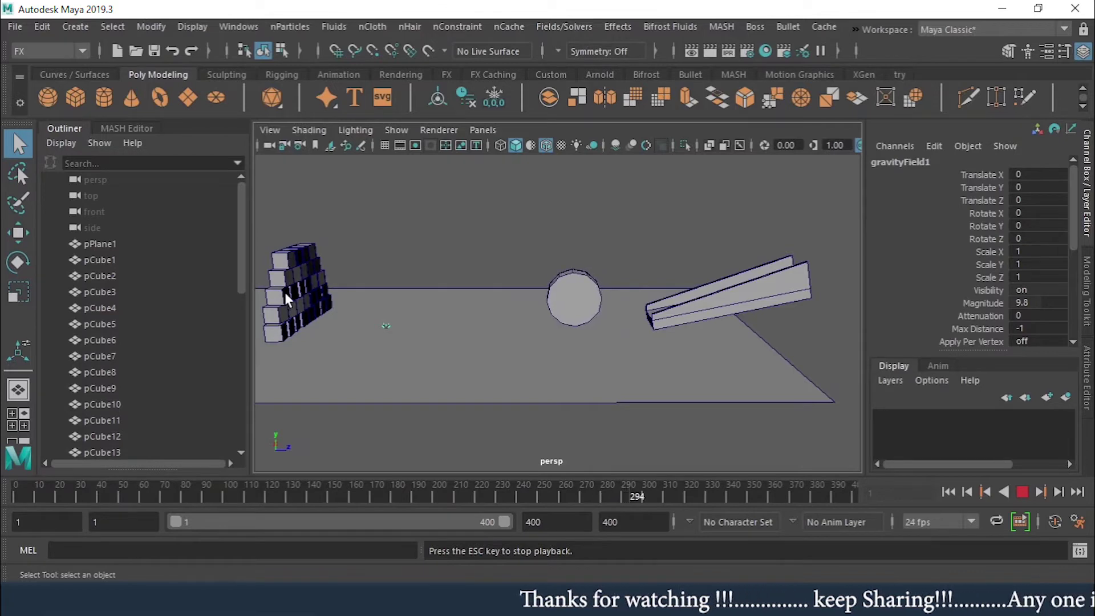
key("Escape")
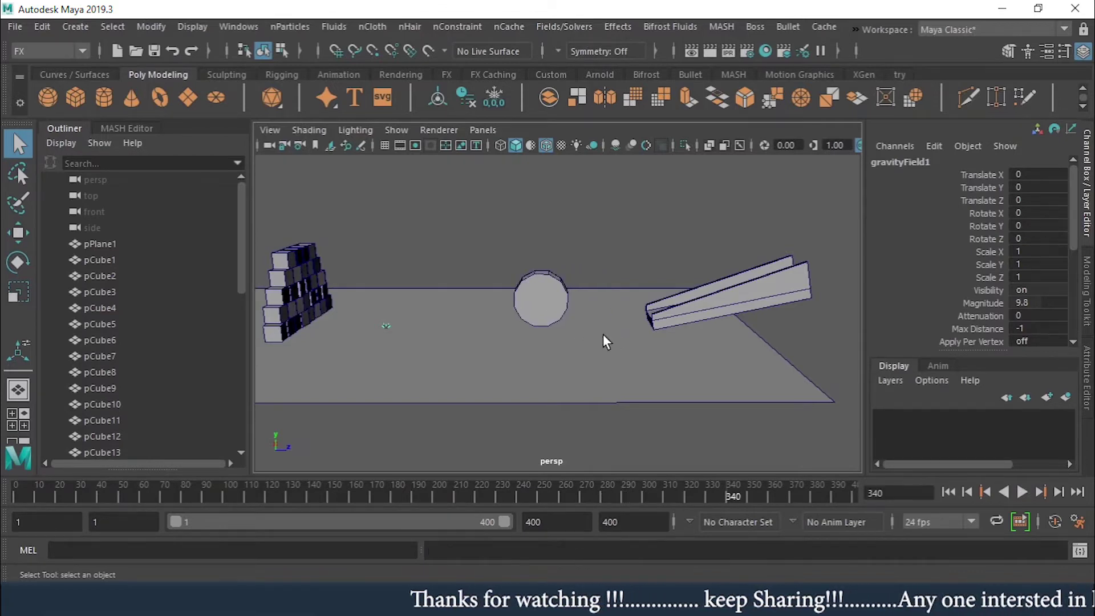
left_click_drag(588, 334, 528, 340, "alt")
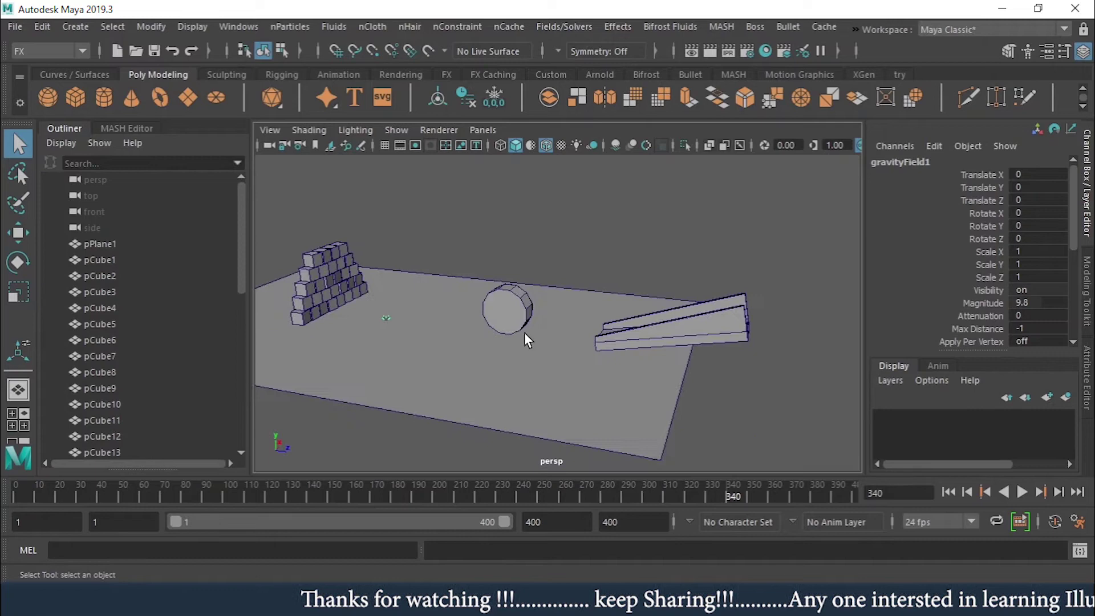
middle_click_drag(568, 343, 541, 351, "alt")
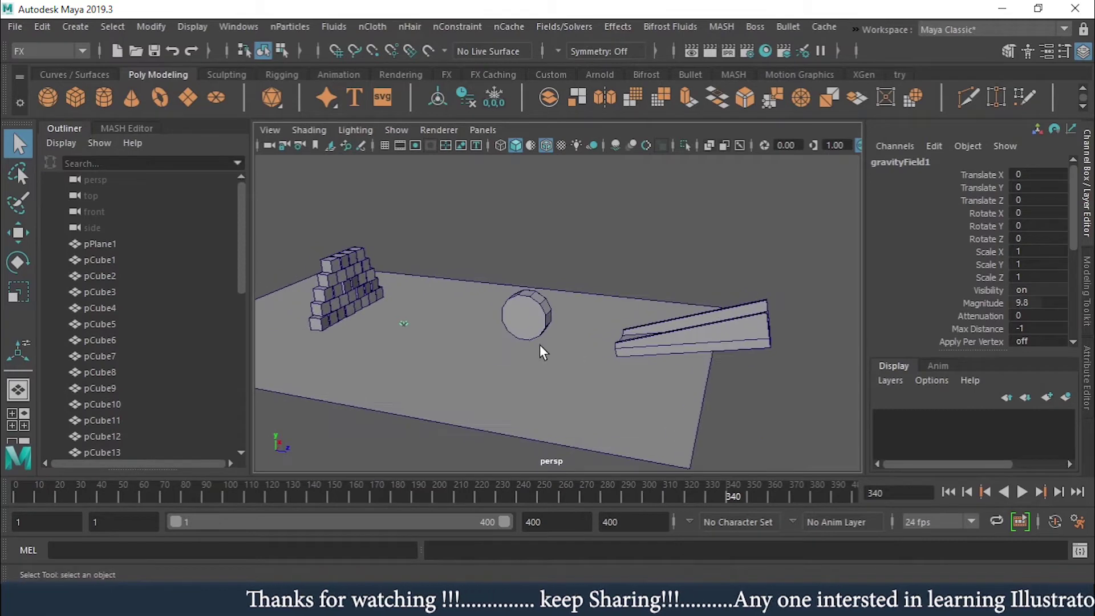
Rewind to frame 1 and select the cylinder instead of the gravity field.
left_click(954, 491)
left_click(777, 251)
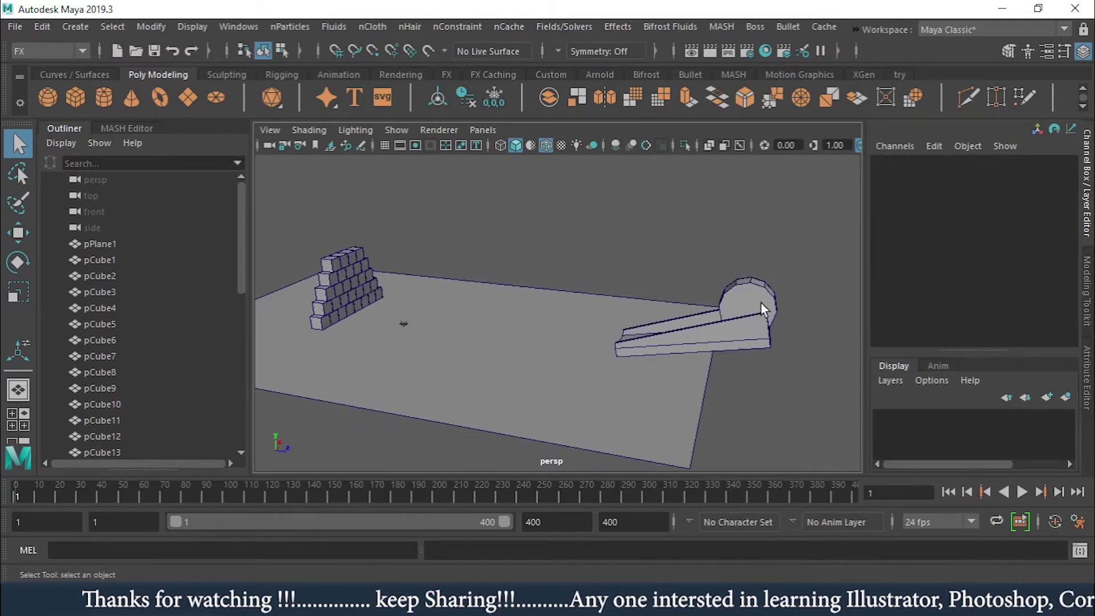
left_click(761, 296)
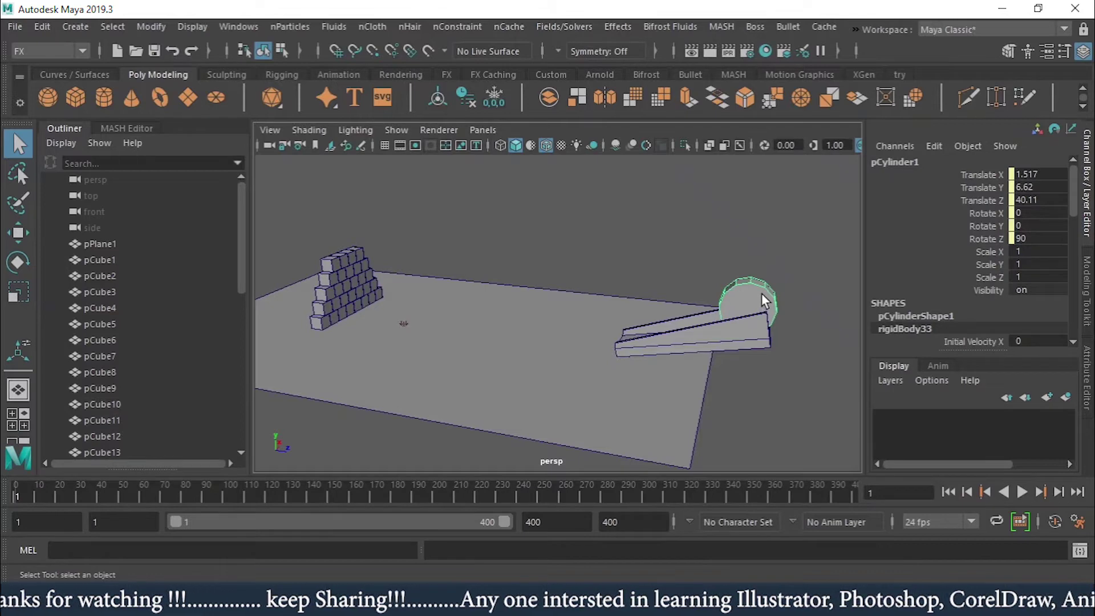
Set the cylinder's rigid body Mass to 25 and test-play the simulation.
scroll(939, 246, "down", 5)
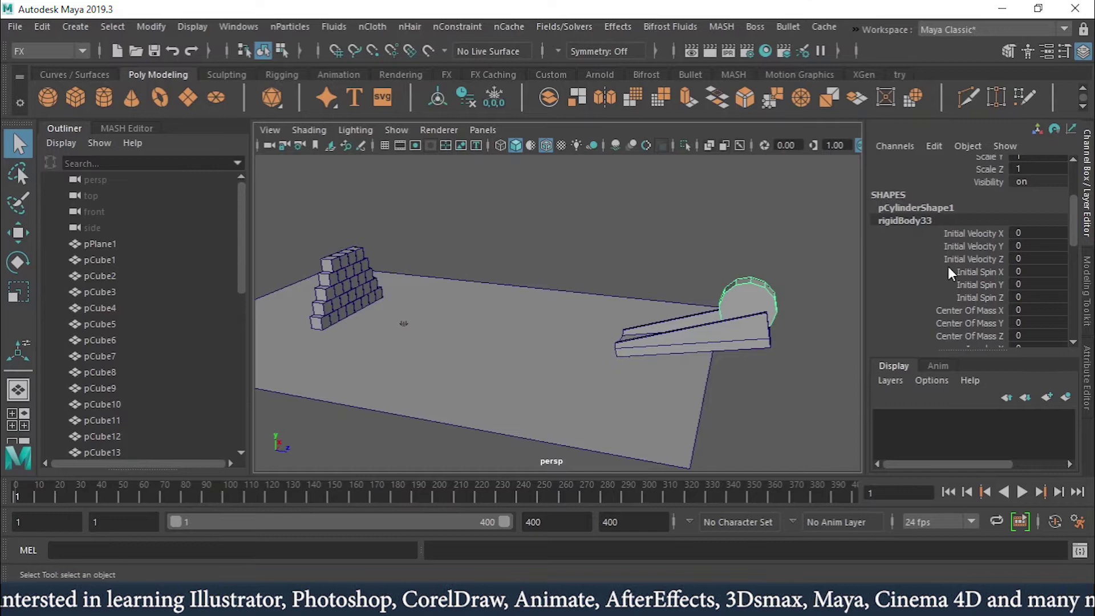
scroll(942, 274, "down", 2)
scroll(936, 266, "down", 4)
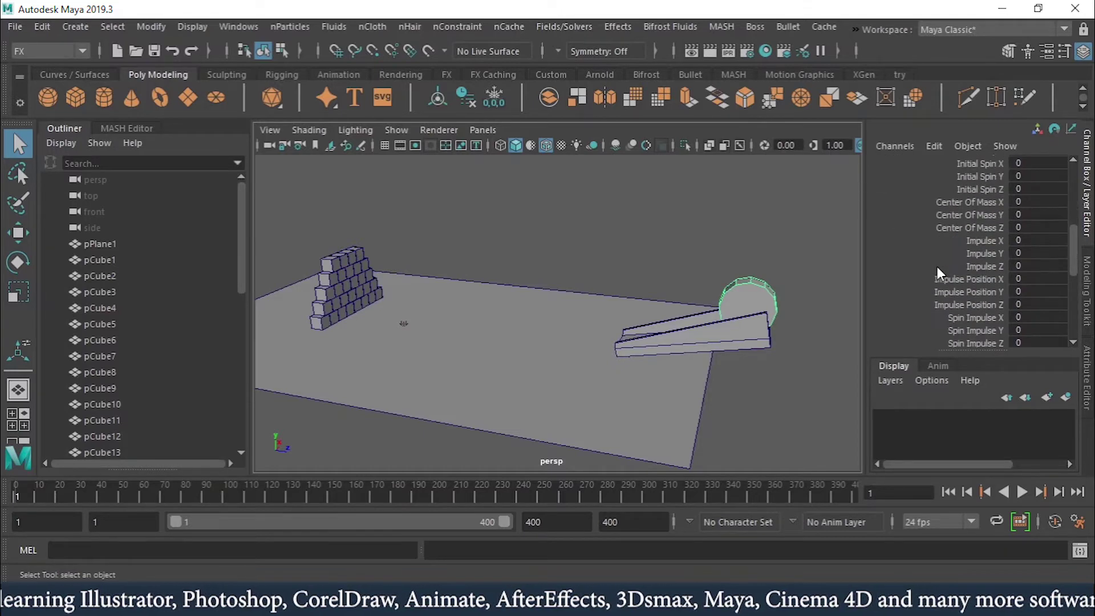
scroll(937, 265, "down", 4)
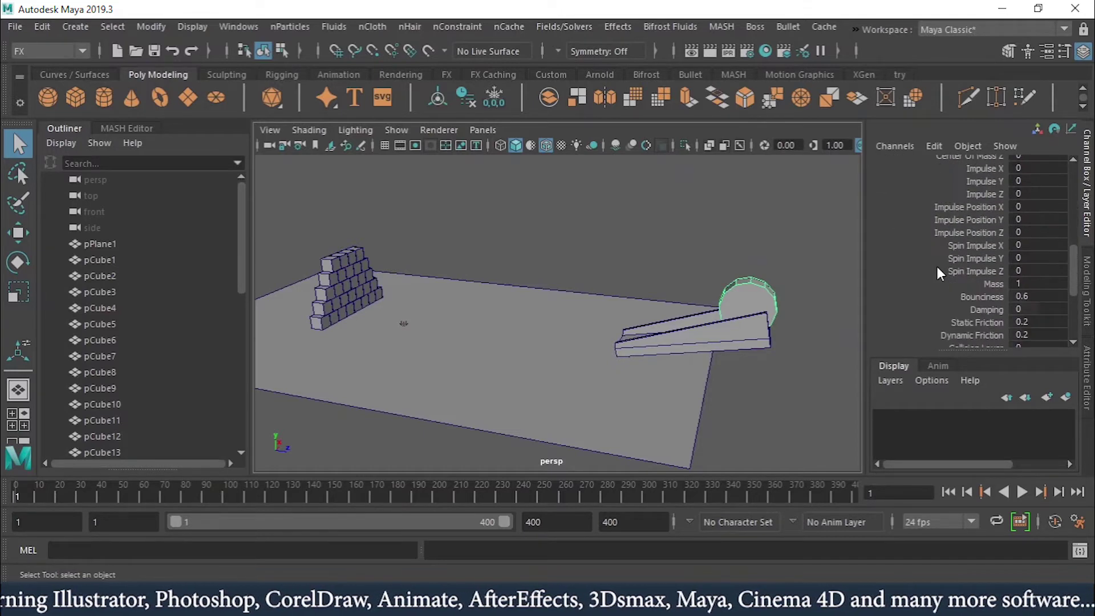
double_click(1036, 285)
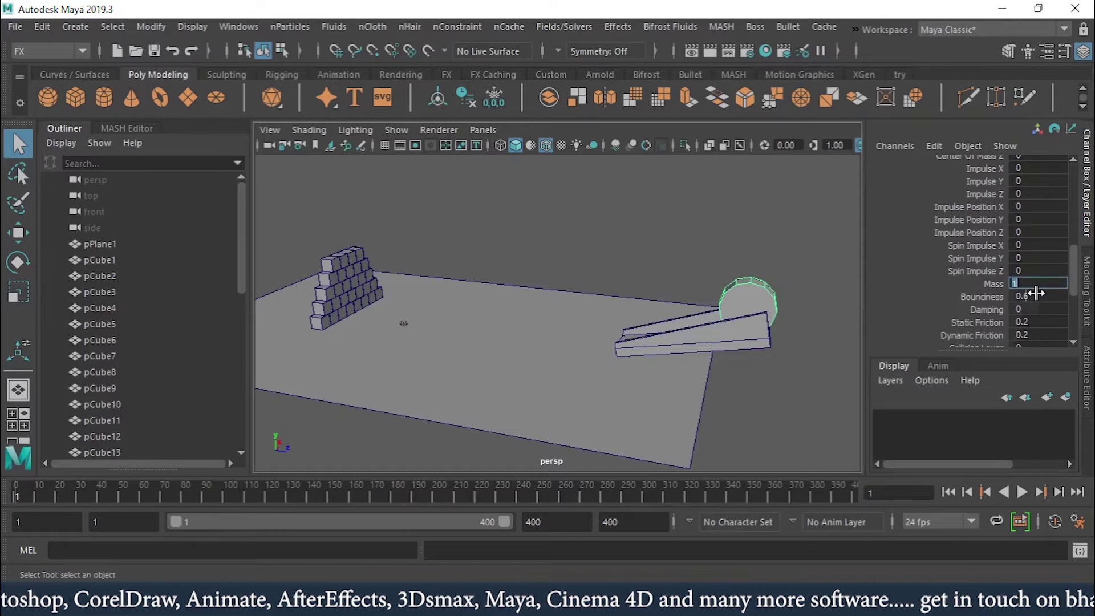
type("25")
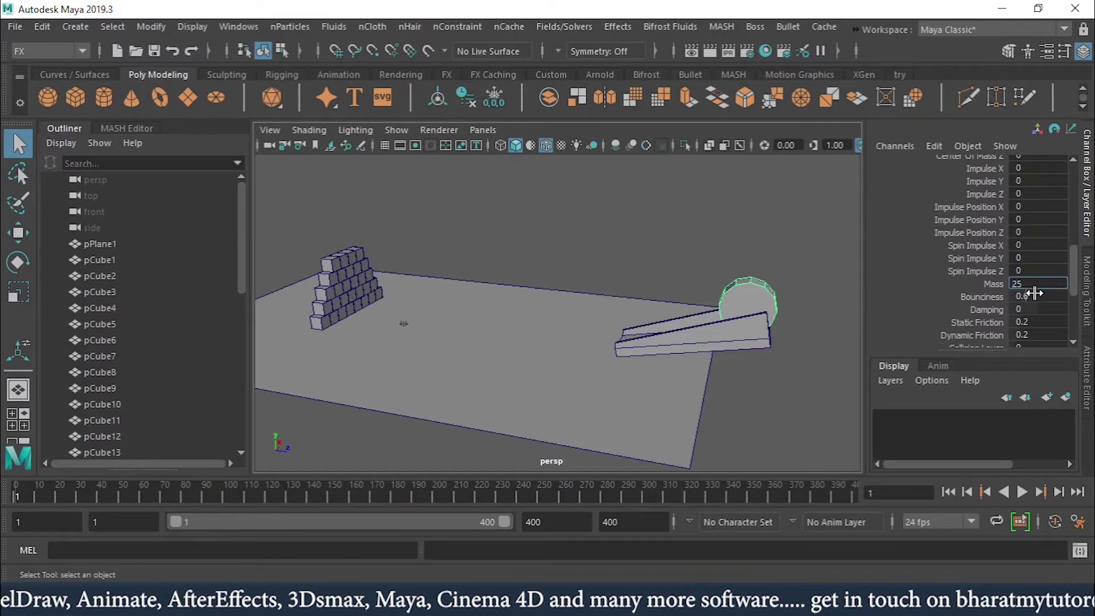
key("Return")
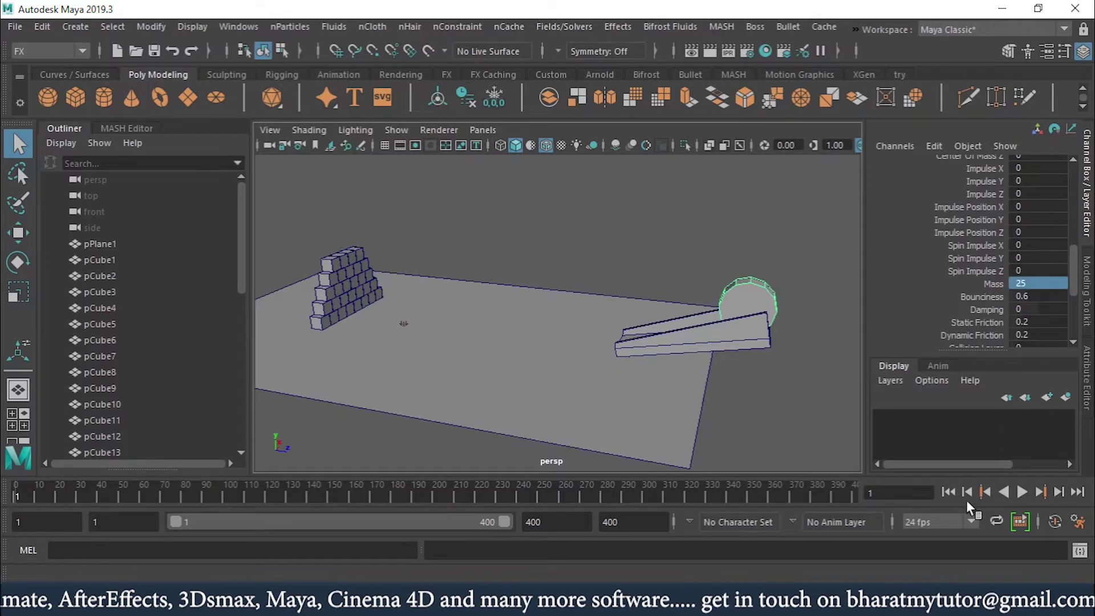
left_click(1023, 492)
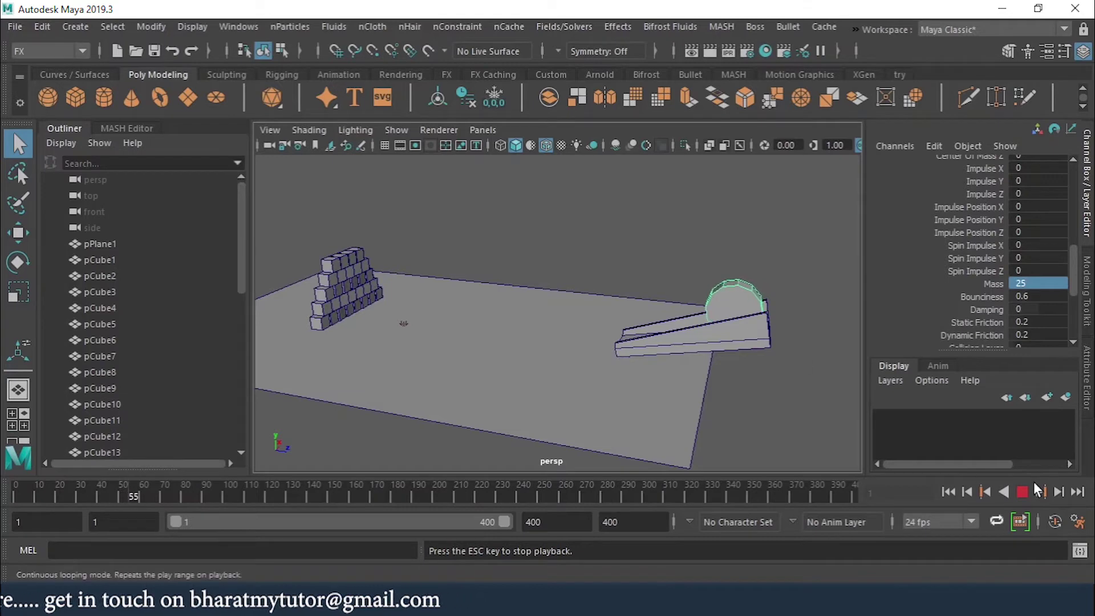
key("Escape")
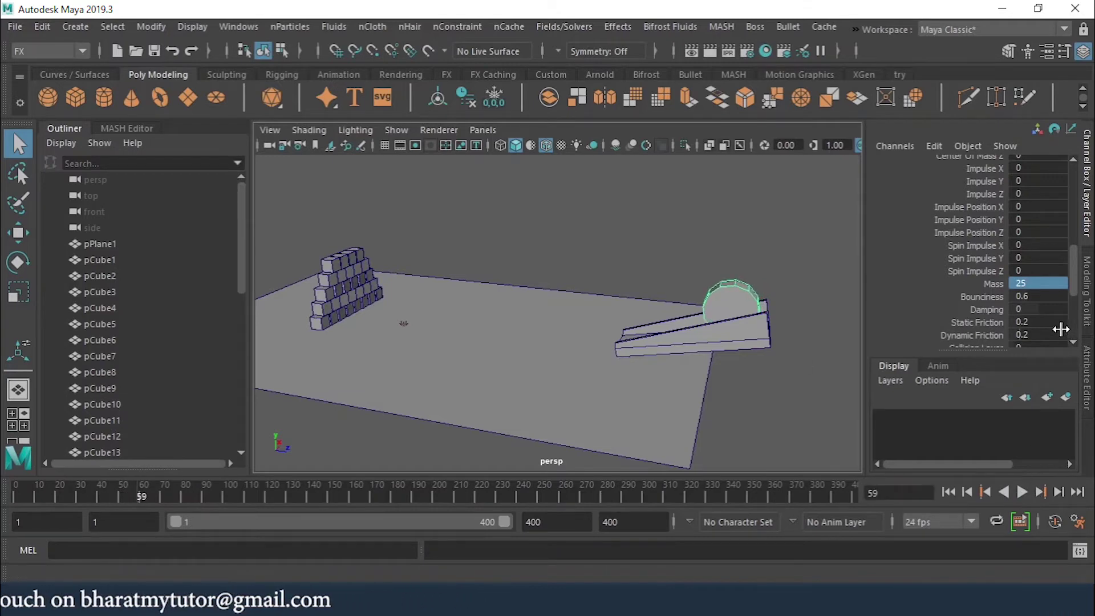
Set the cylinder's Initial Spin X to 45 and test-play from frame 1.
scroll(1077, 259, "up", 1)
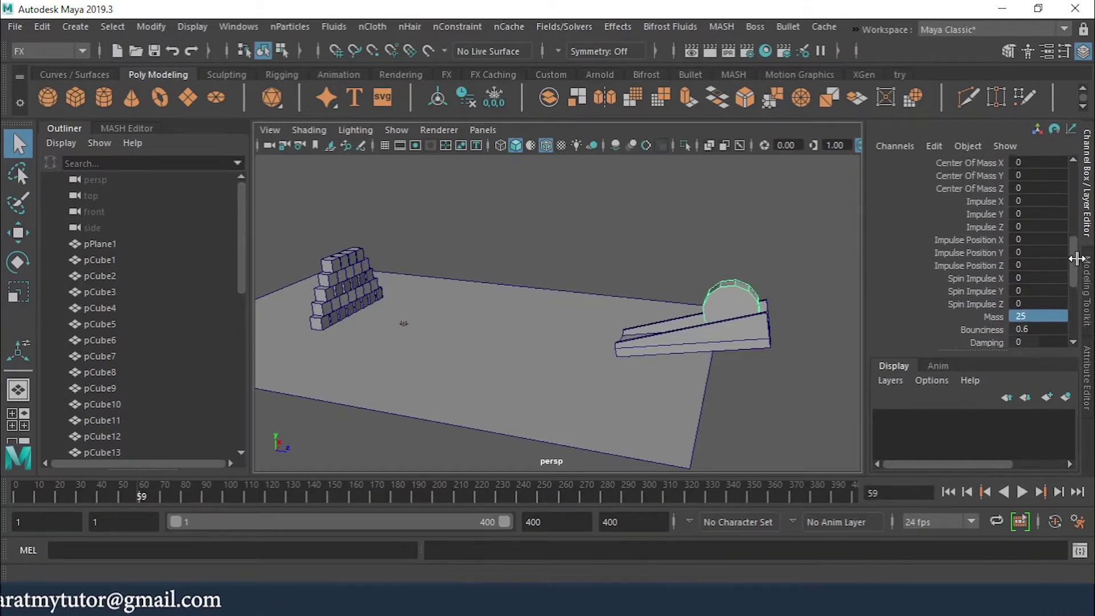
scroll(1077, 259, "up", 1)
scroll(1078, 246, "up", 1)
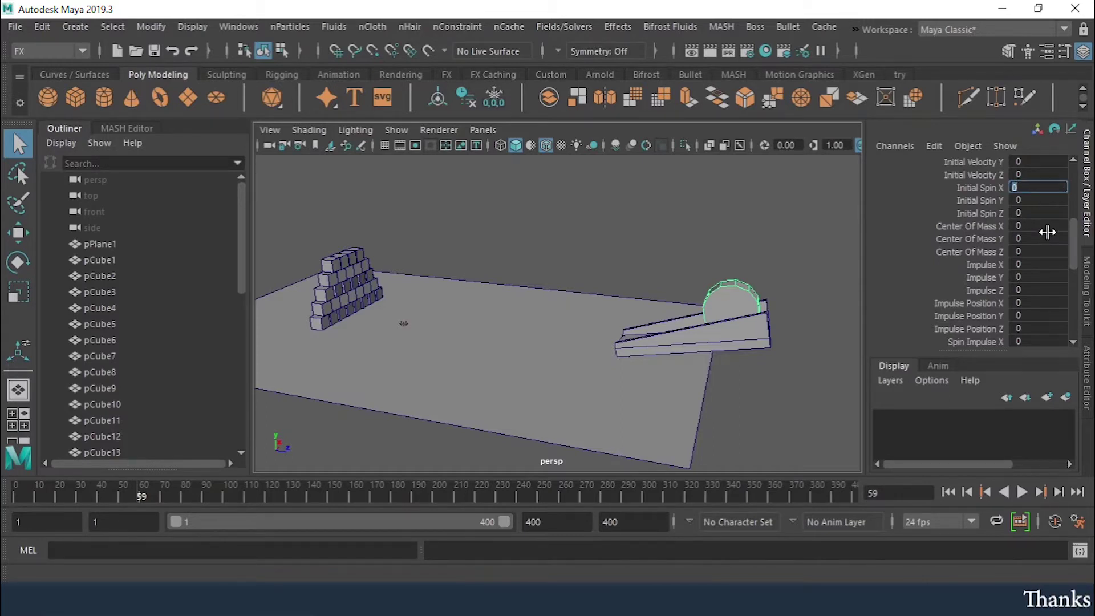
type("45")
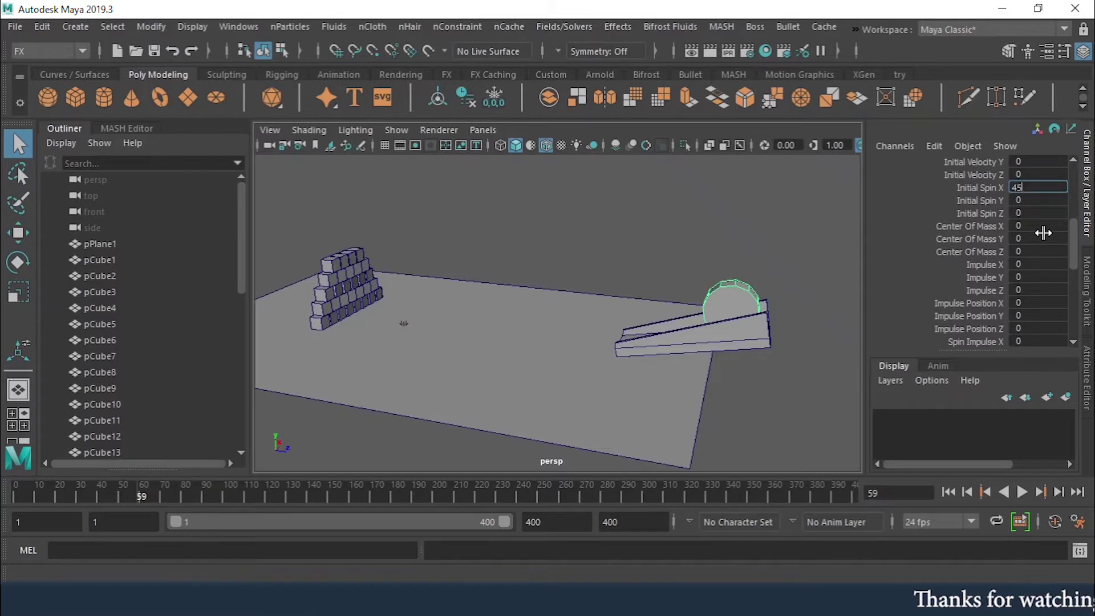
key("Return")
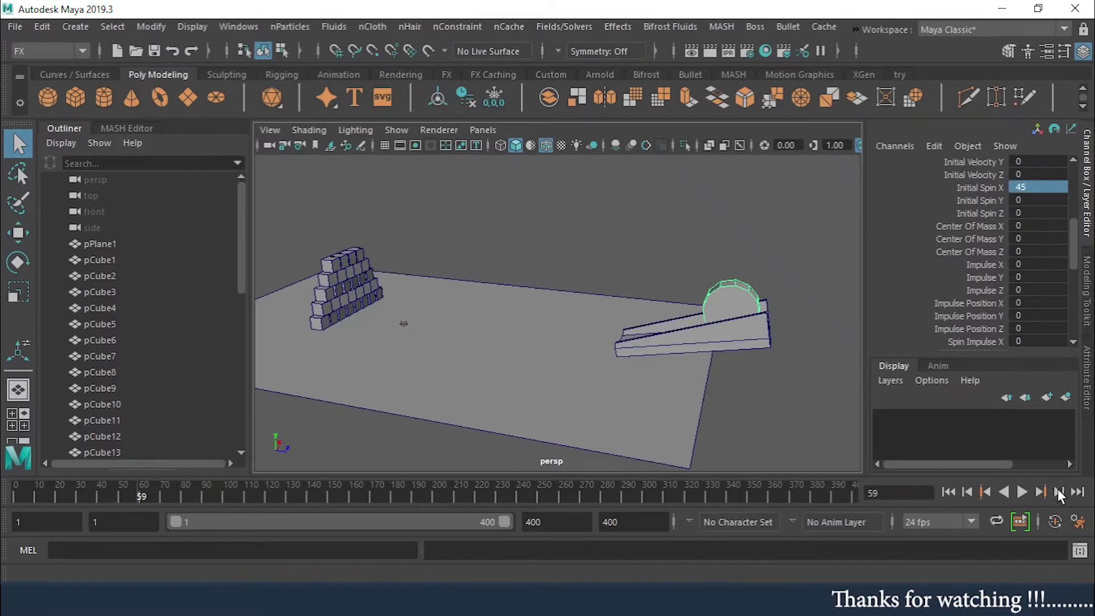
left_click(949, 494)
left_click(1023, 493)
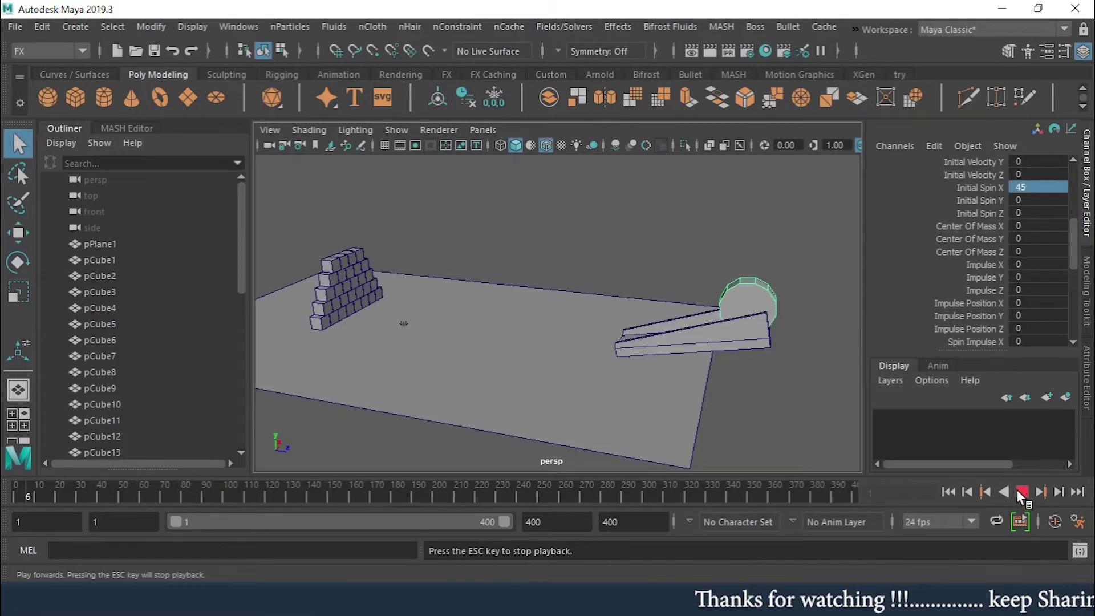
left_click(1022, 493)
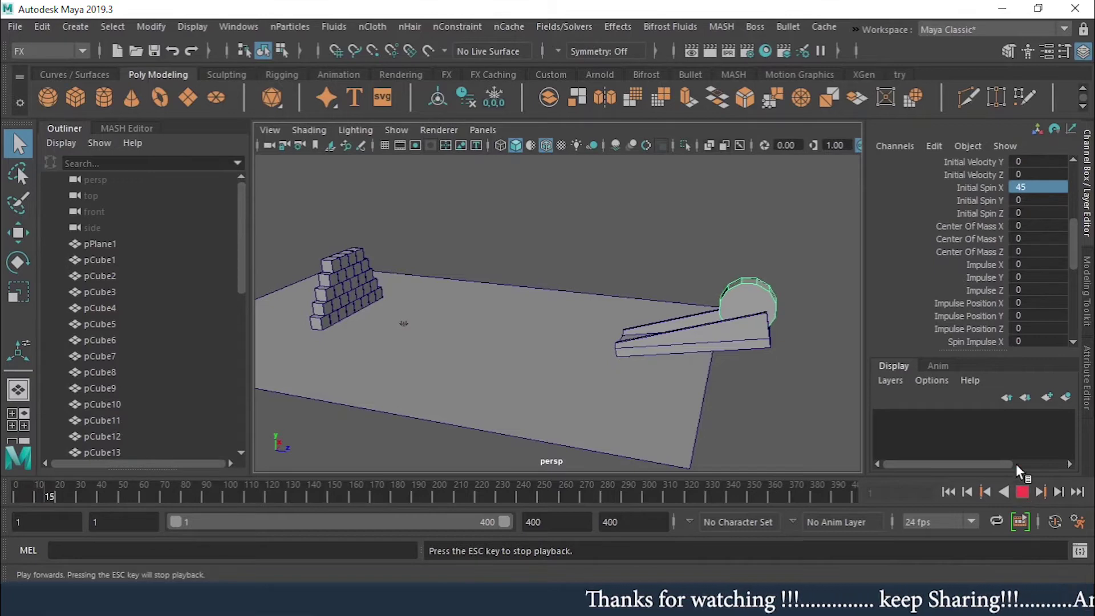
Change Initial Spin X to -45 and rewind to the first frame.
type("45")
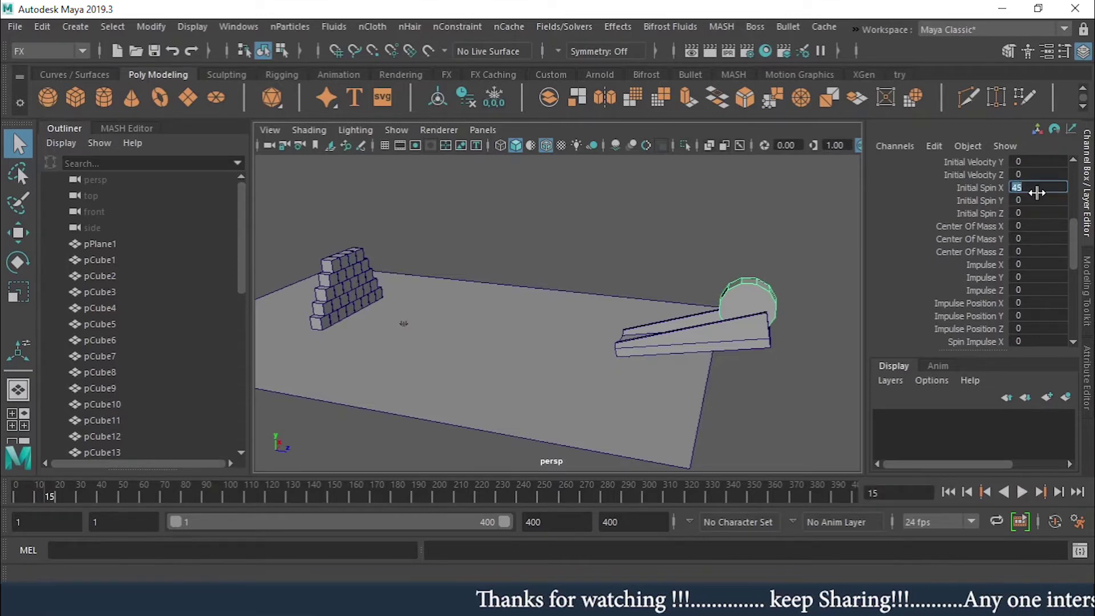
key("Home")
type("-")
key("Return")
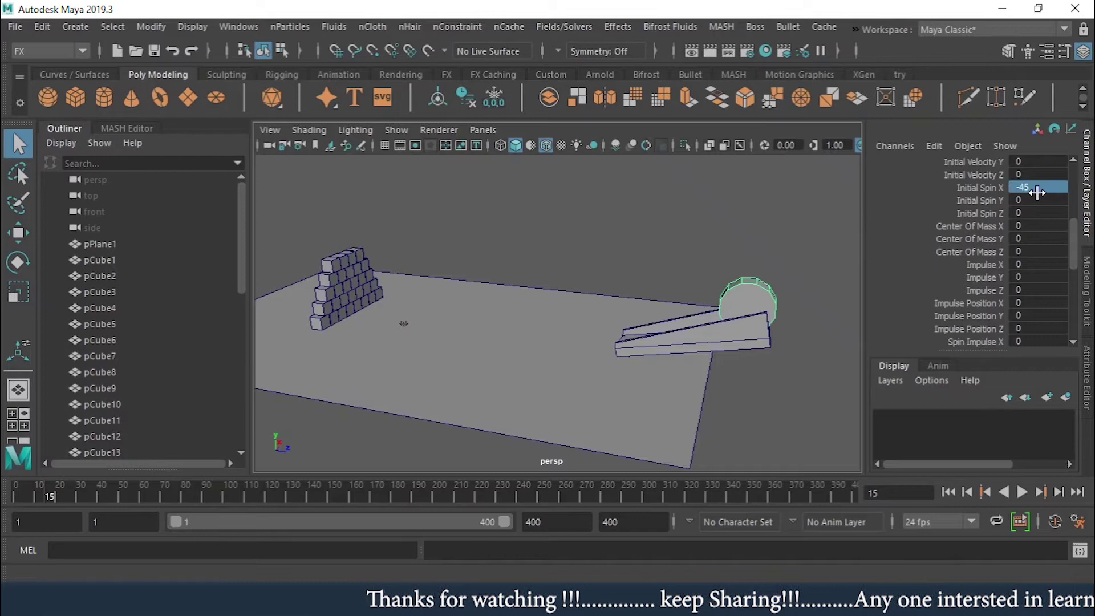
left_click(949, 494)
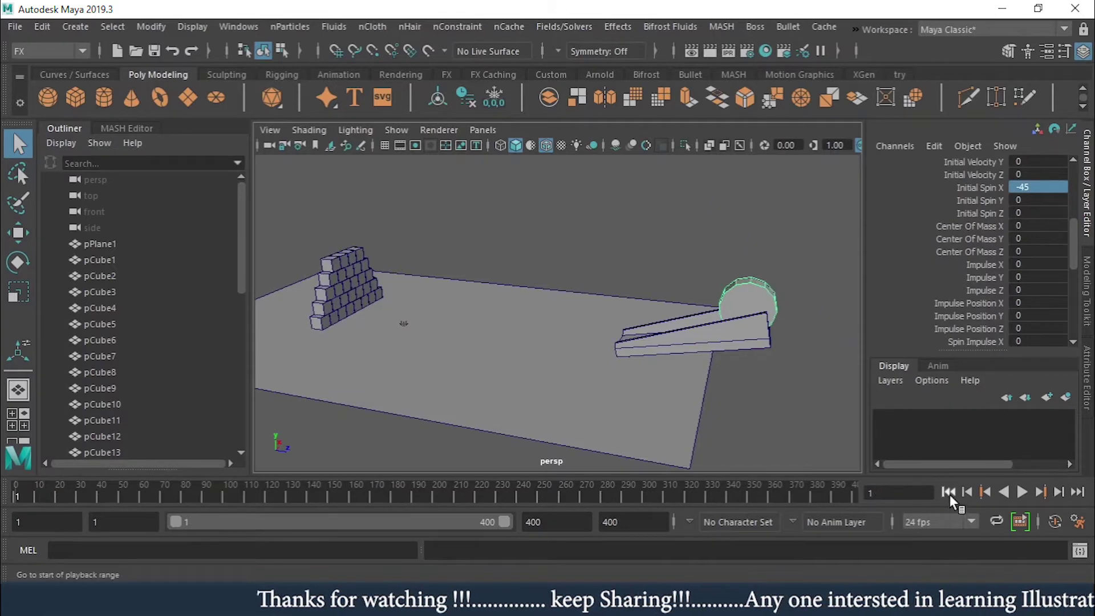
Play the reversed-spin simulation, extending the end frame to 500 then 600, then stop.
left_click(1022, 491)
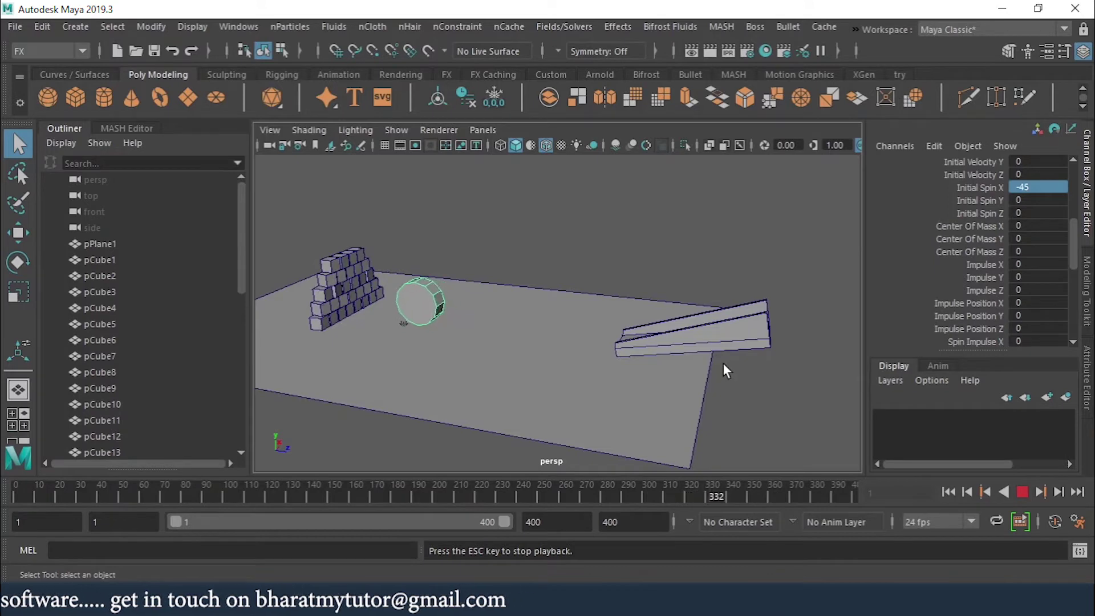
left_click(557, 522)
type("500")
key("Return")
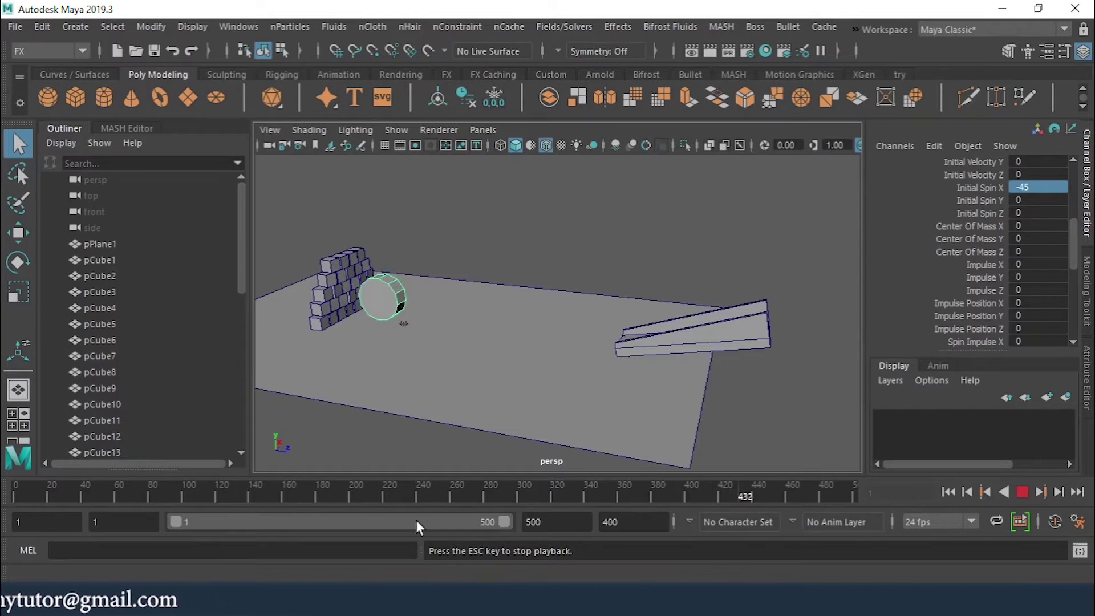
left_click(536, 522)
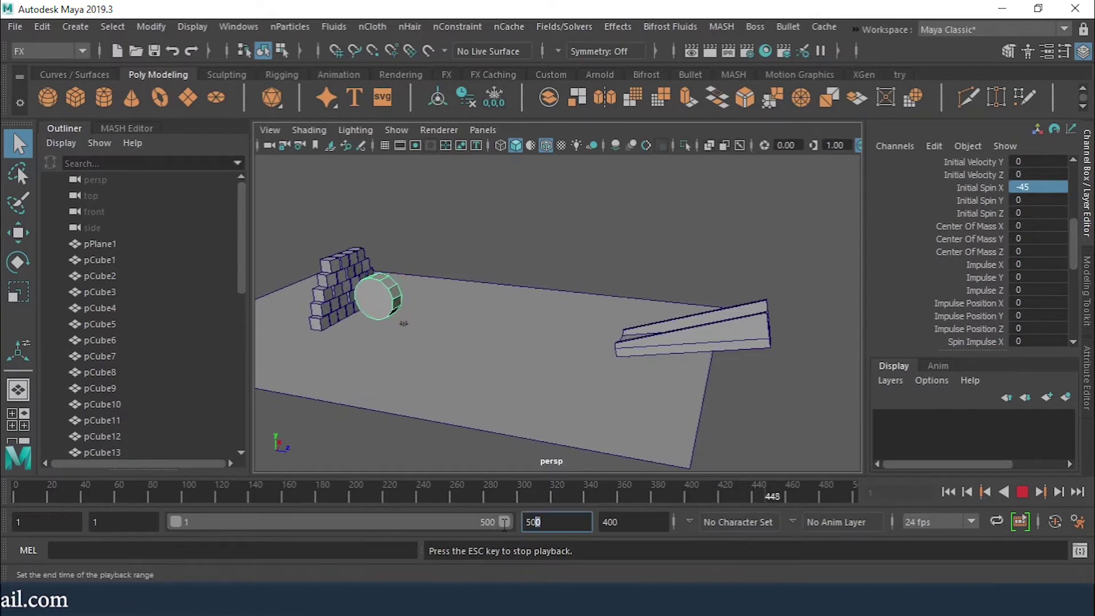
type("600")
key("Return")
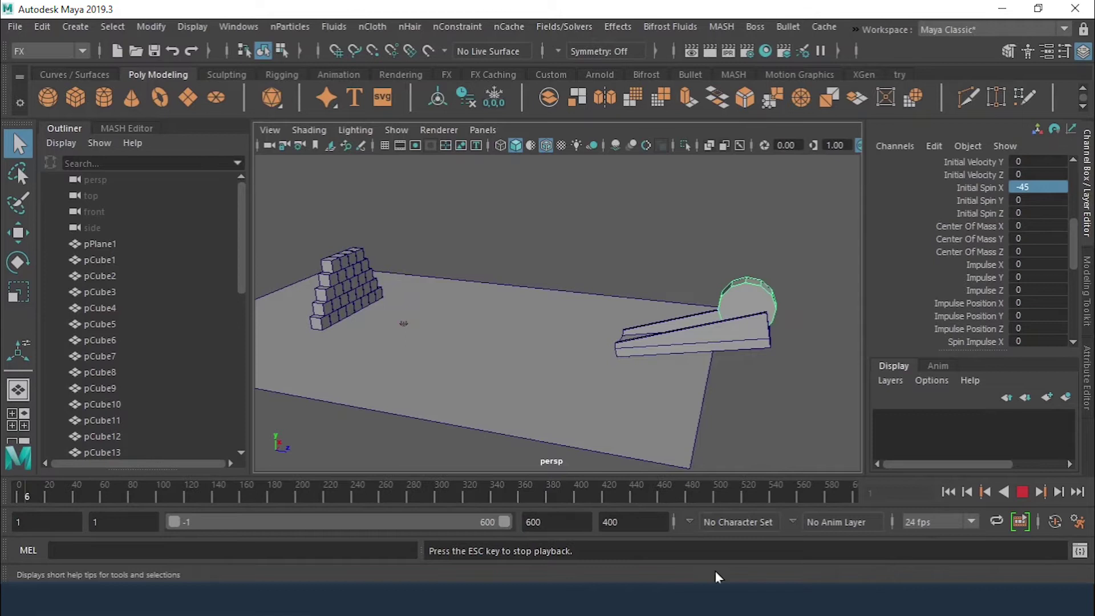
left_click(1022, 493)
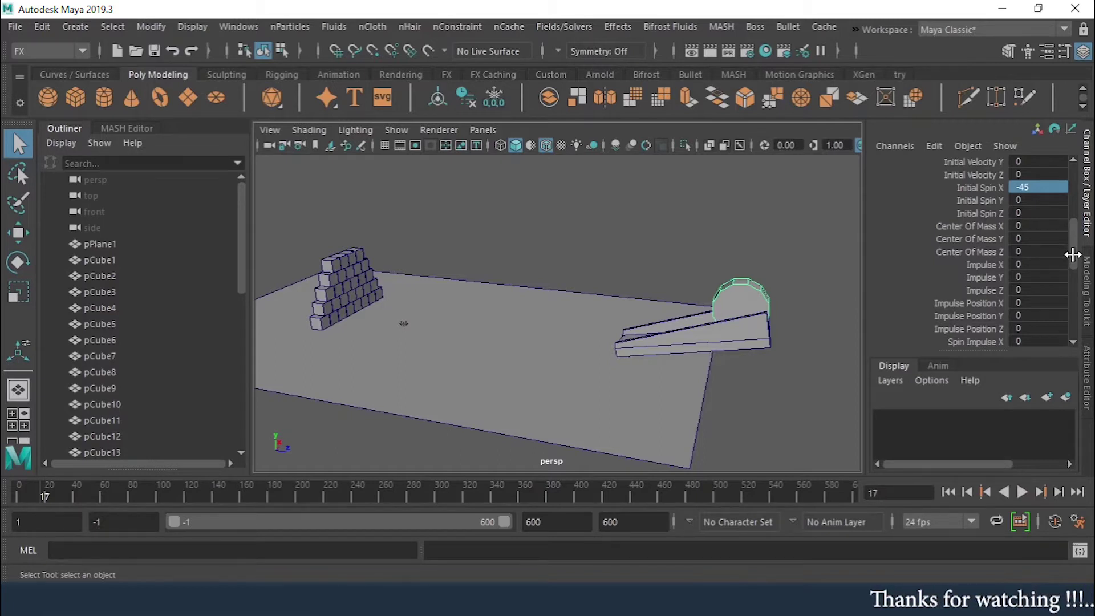
Set the cylinder's rigid body Initial Velocity Z to 1.
scroll(1073, 228, "up", 3)
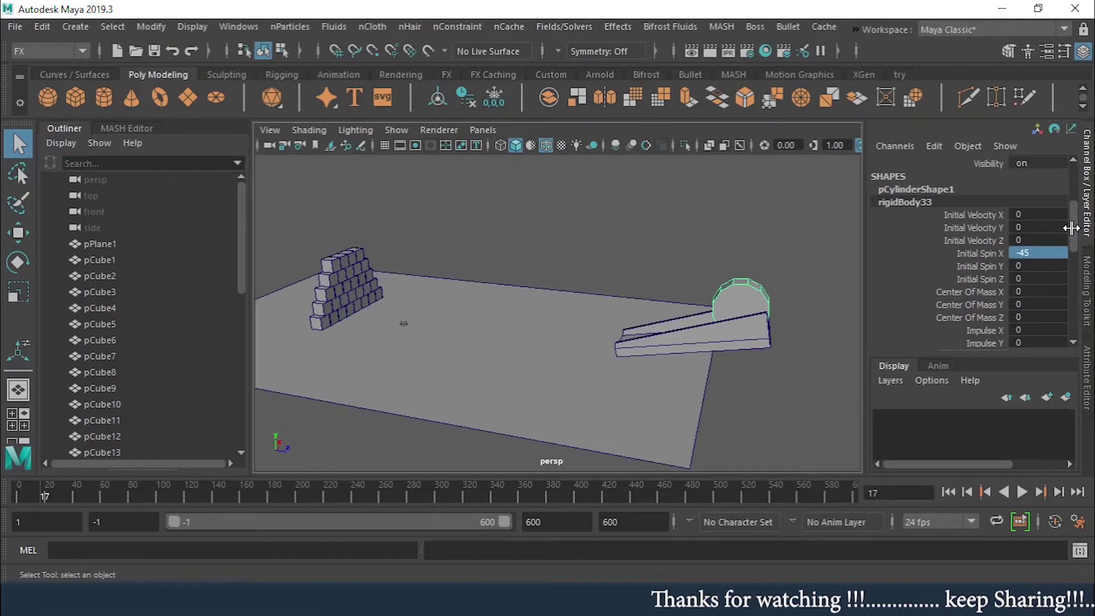
double_click(1029, 240)
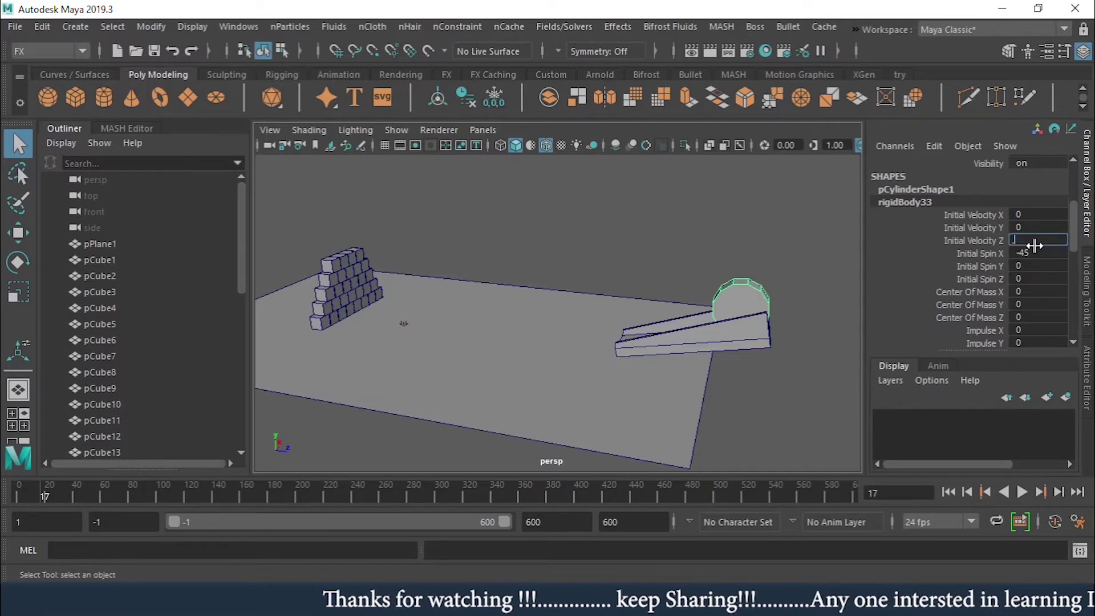
key("alt+shift+v")
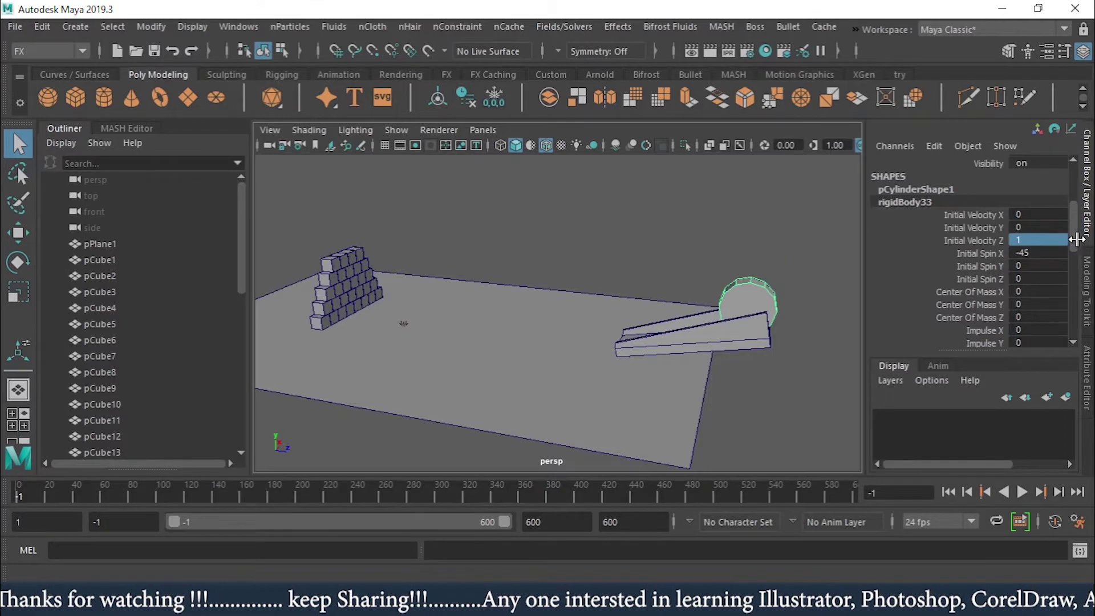
Lower both Static and Dynamic Friction to 0 together.
scroll(1078, 232, "down", 5)
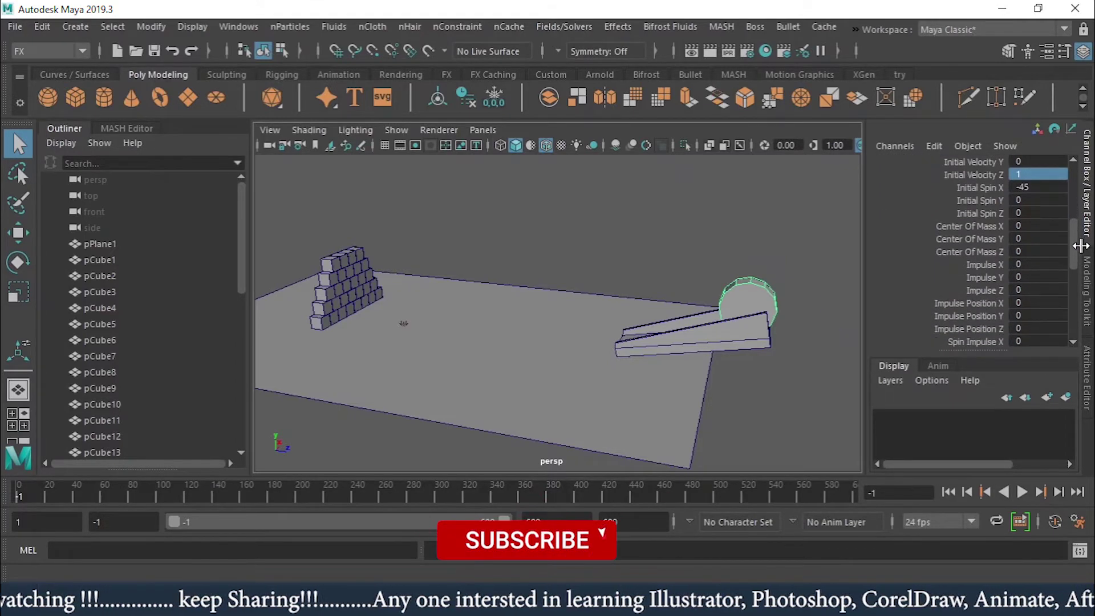
scroll(1080, 274, "down", 2)
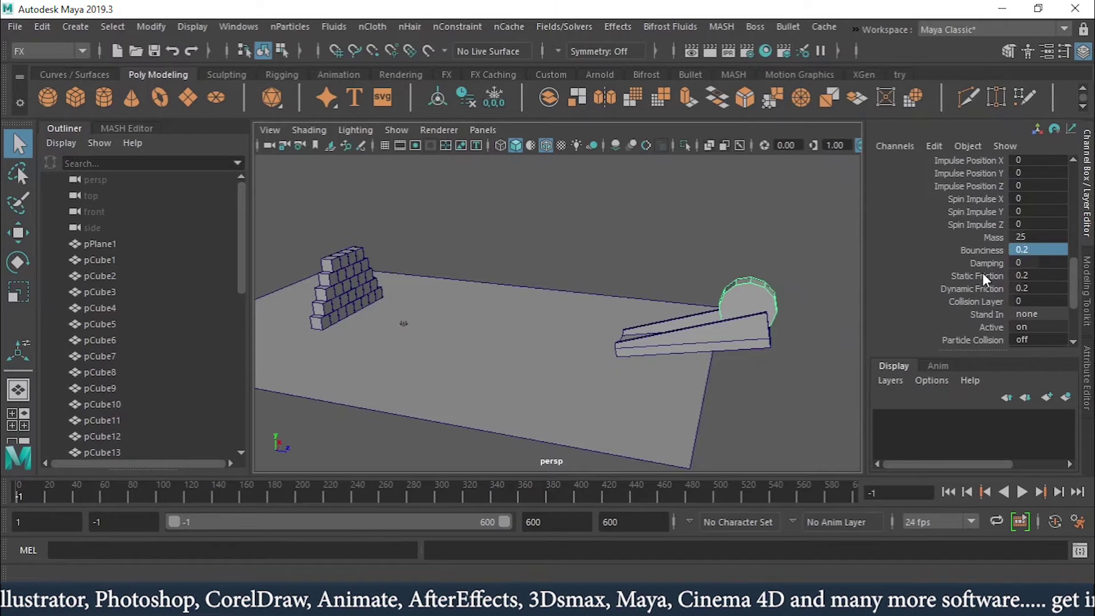
left_click_drag(982, 273, 983, 286)
middle_click_drag(744, 255, 646, 229)
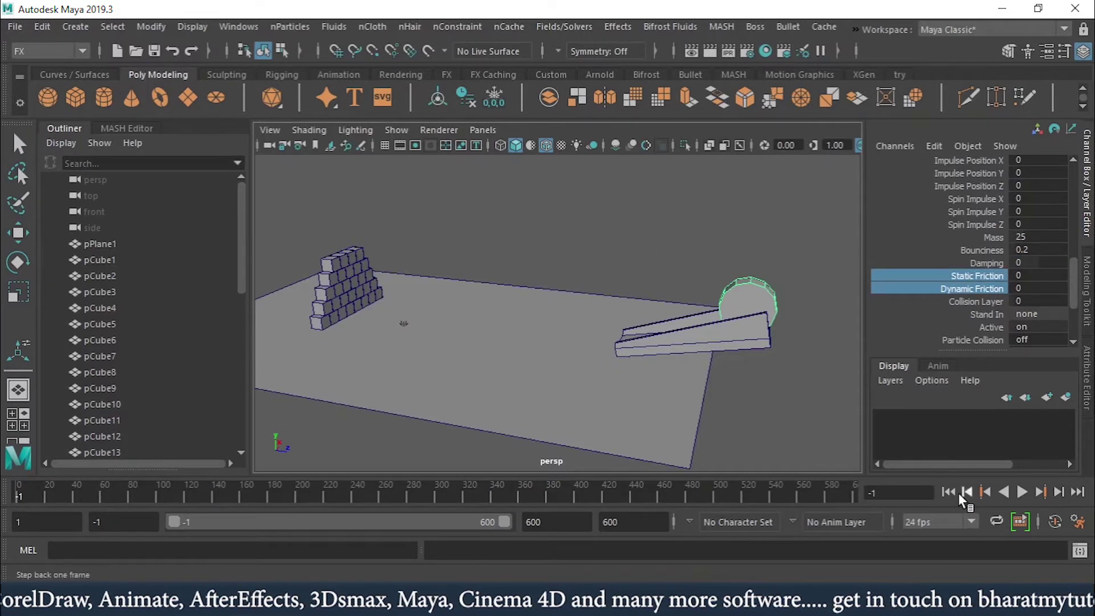
Play the frictionless simulation and stop it around frame 265.
left_click(1021, 494)
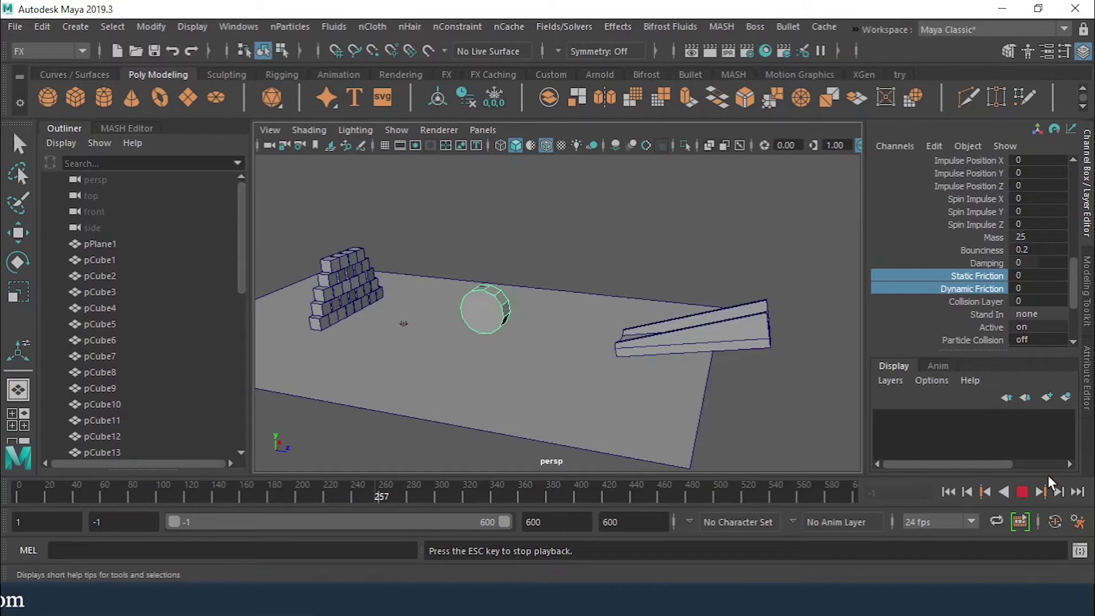
left_click(1025, 490)
Set the cylinder's Initial Velocity Z to 5 and replay the simulation from the start.
scroll(973, 252, "up", 5)
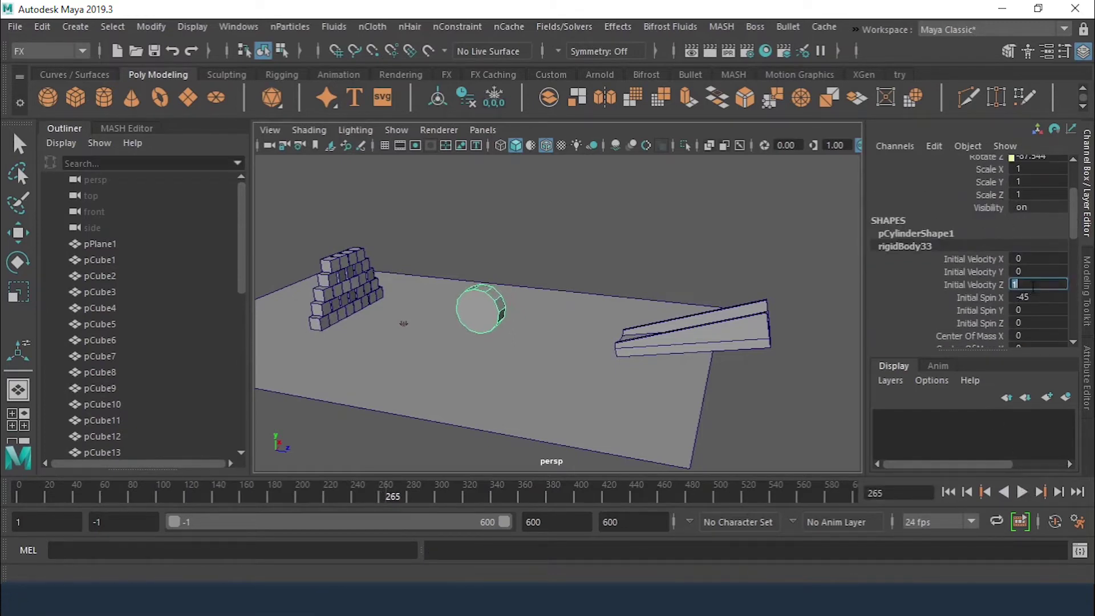
type("5")
key("Return")
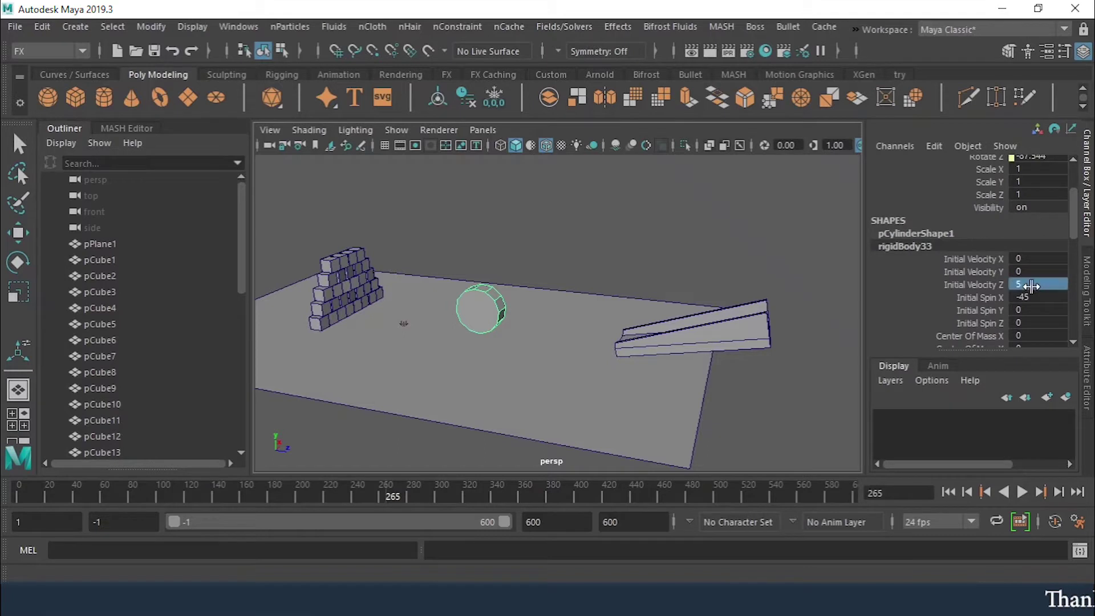
left_click(949, 490)
left_click(1021, 490)
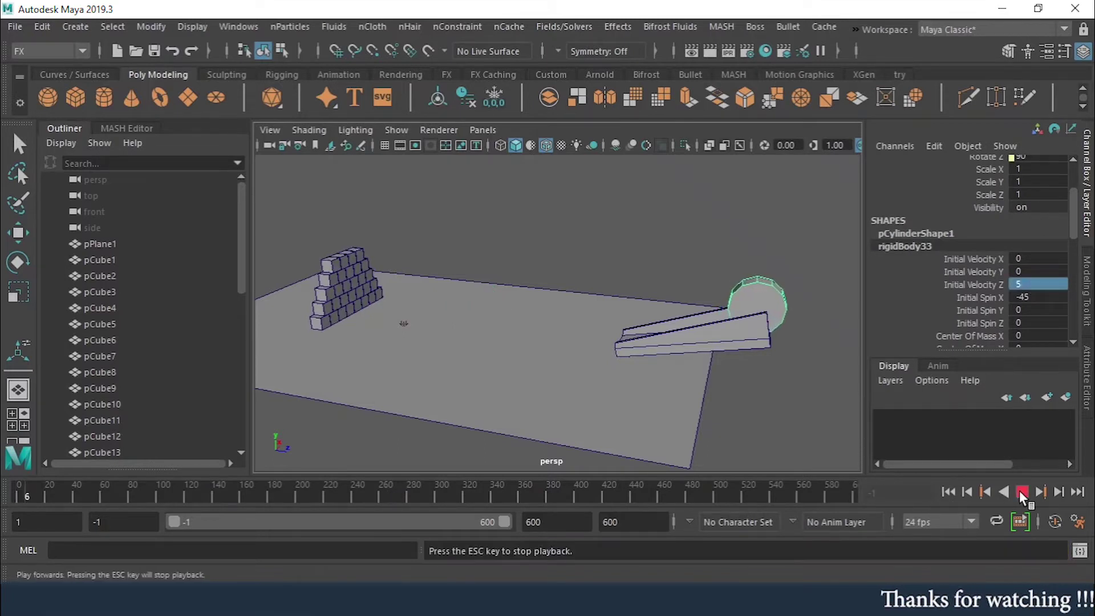
left_click(1021, 491)
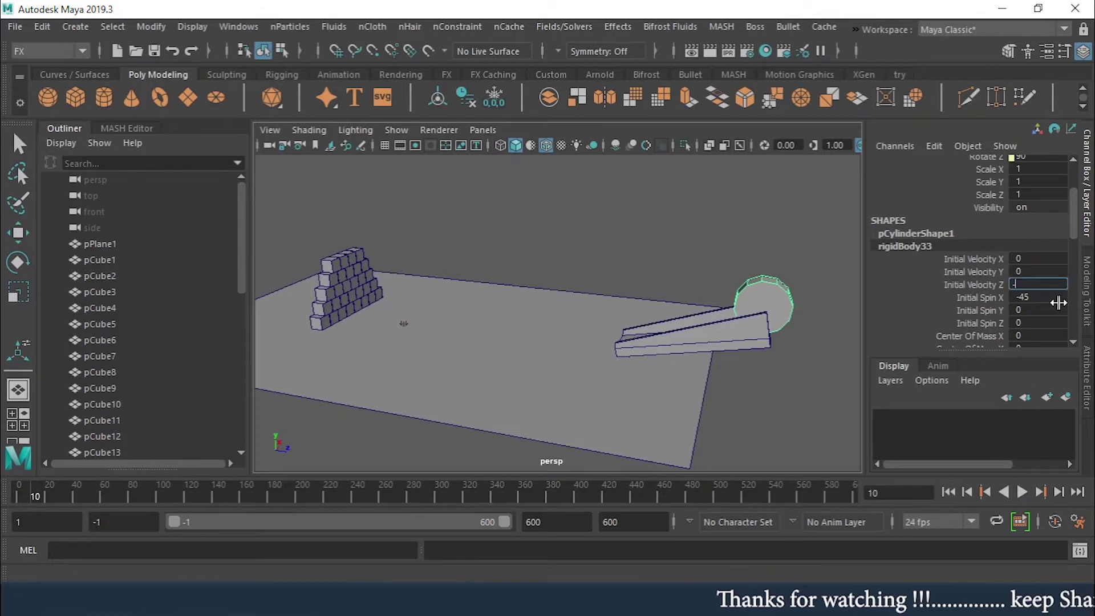
Change Initial Velocity Z to -5 and replay the simulation from the first frame.
type("-5")
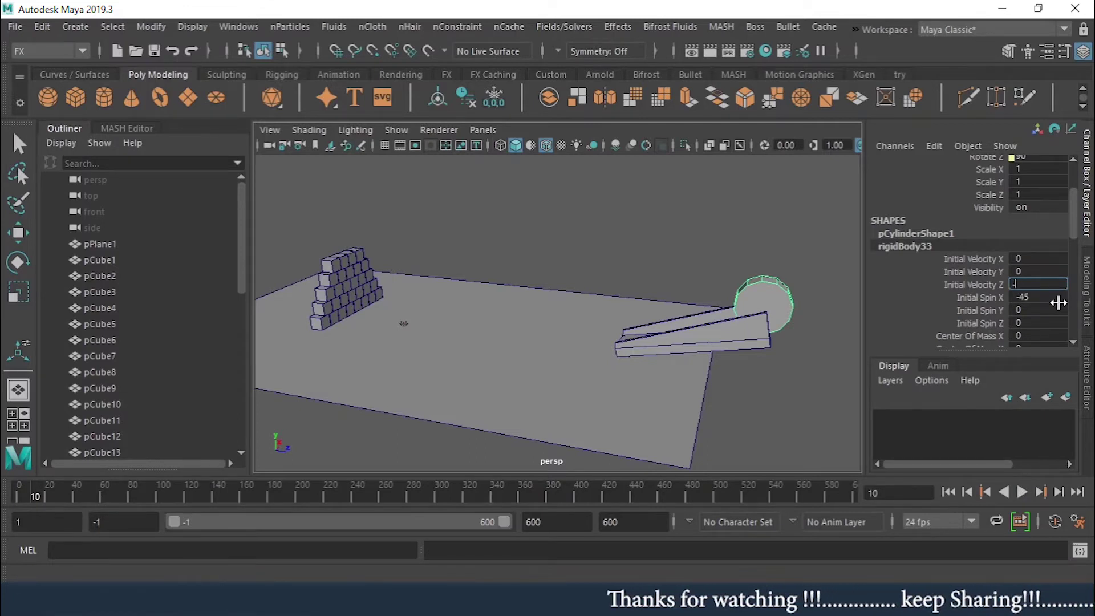
key("Return")
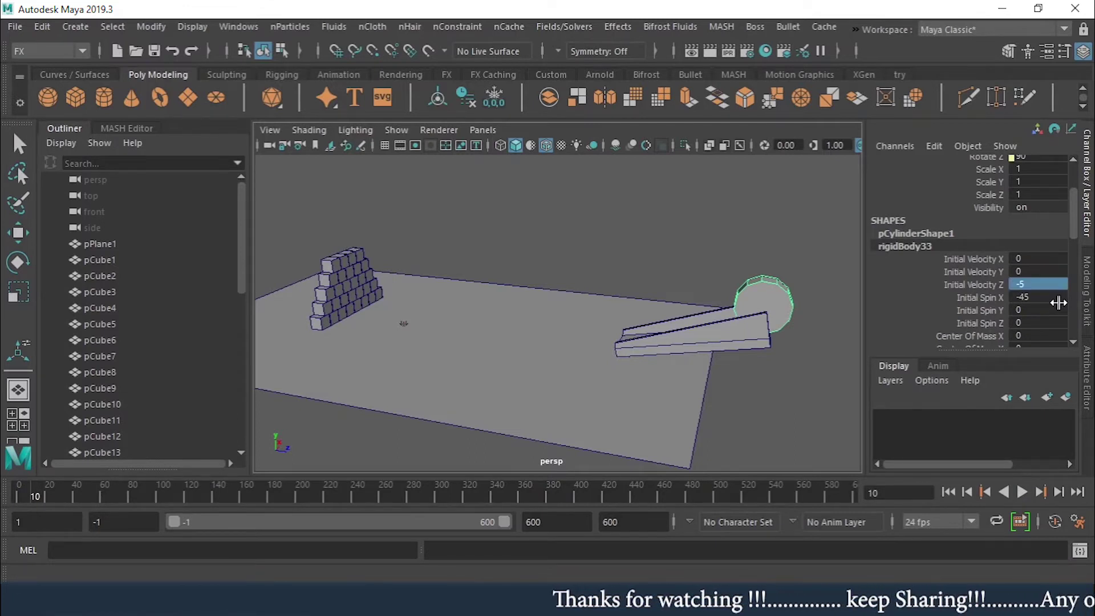
left_click(947, 490)
left_click(1022, 491)
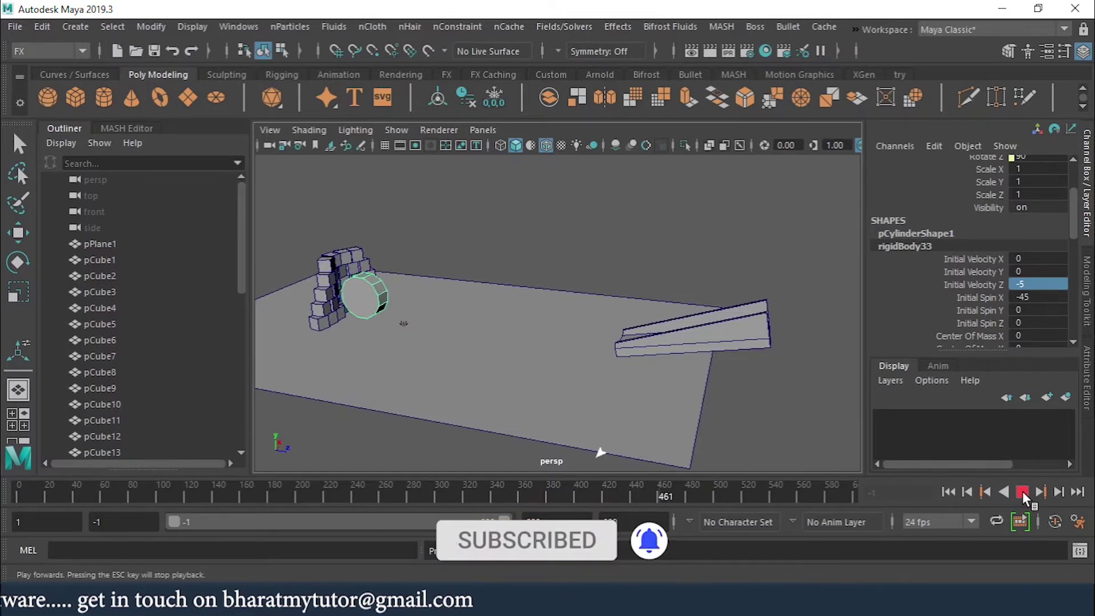
Stop playback and give the cylinder's rigid body Initial Velocity Z -10, Mass 10, Static Friction 0.3.
left_click(1022, 491)
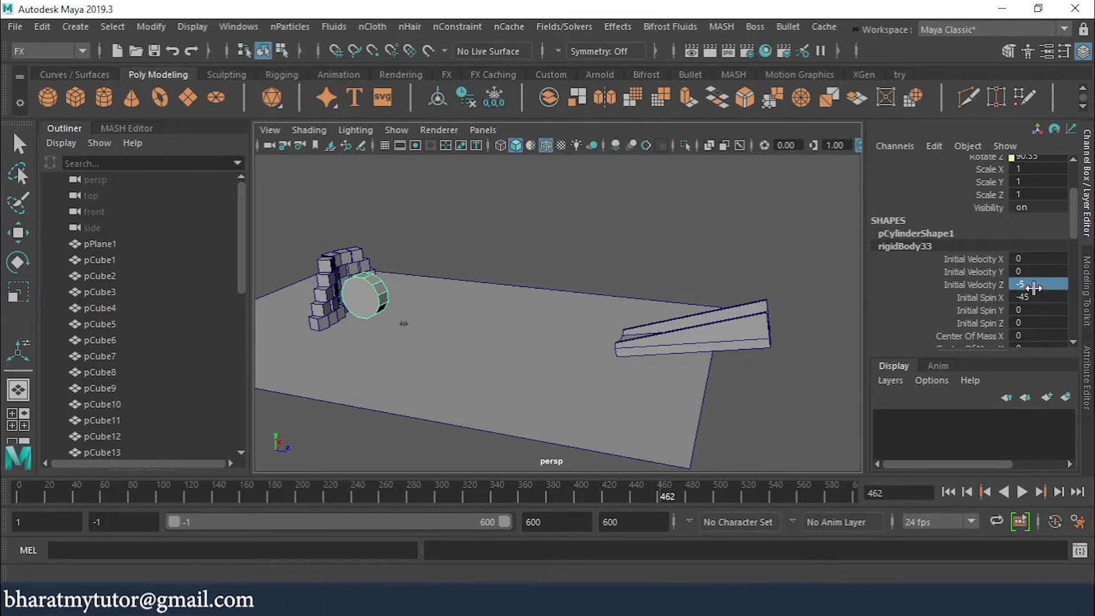
scroll(1027, 316, "down", 3)
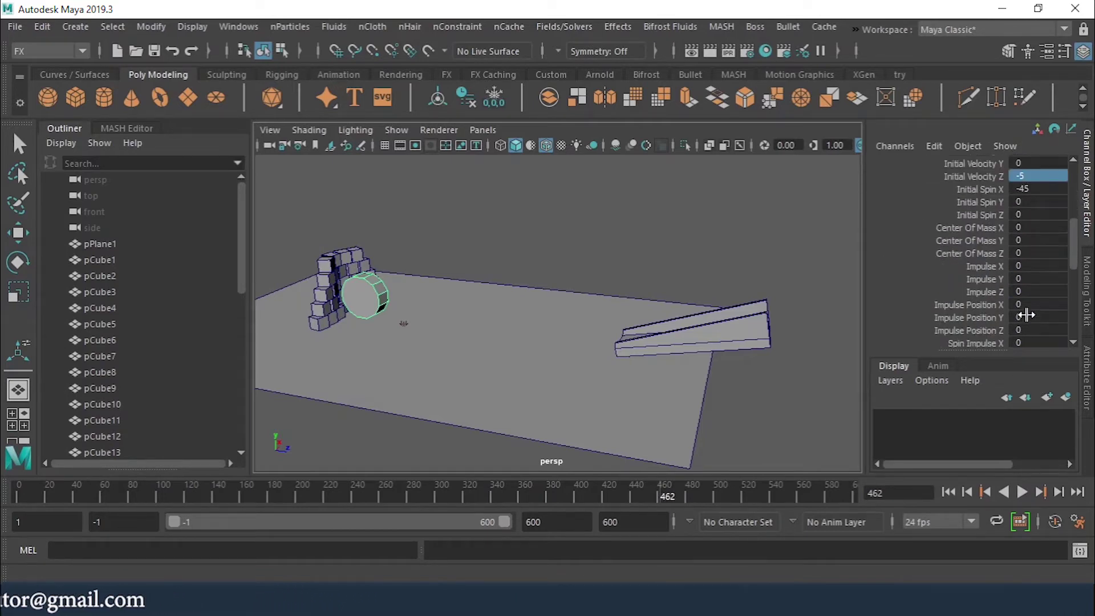
scroll(1027, 297, "up", 3)
double_click(1038, 281)
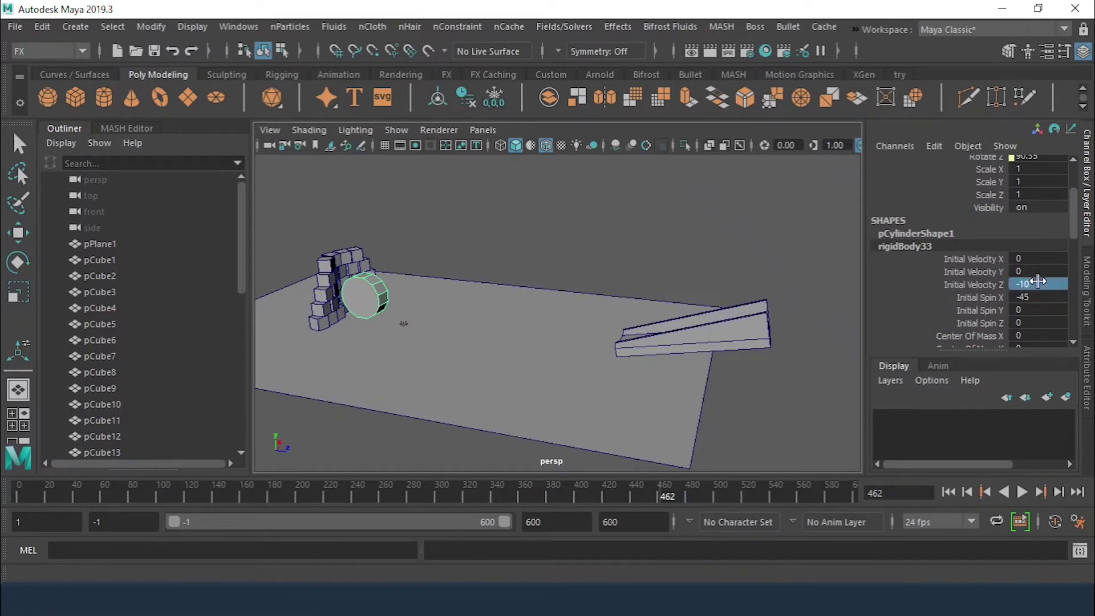
scroll(992, 294, "down", 5)
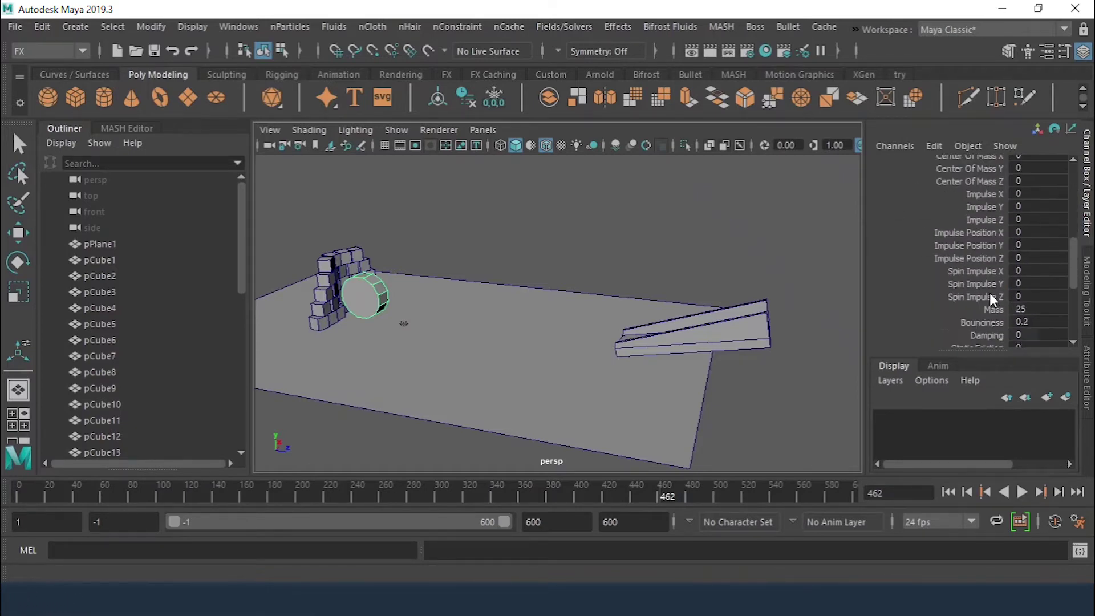
scroll(989, 292, "down", 1)
double_click(1031, 273)
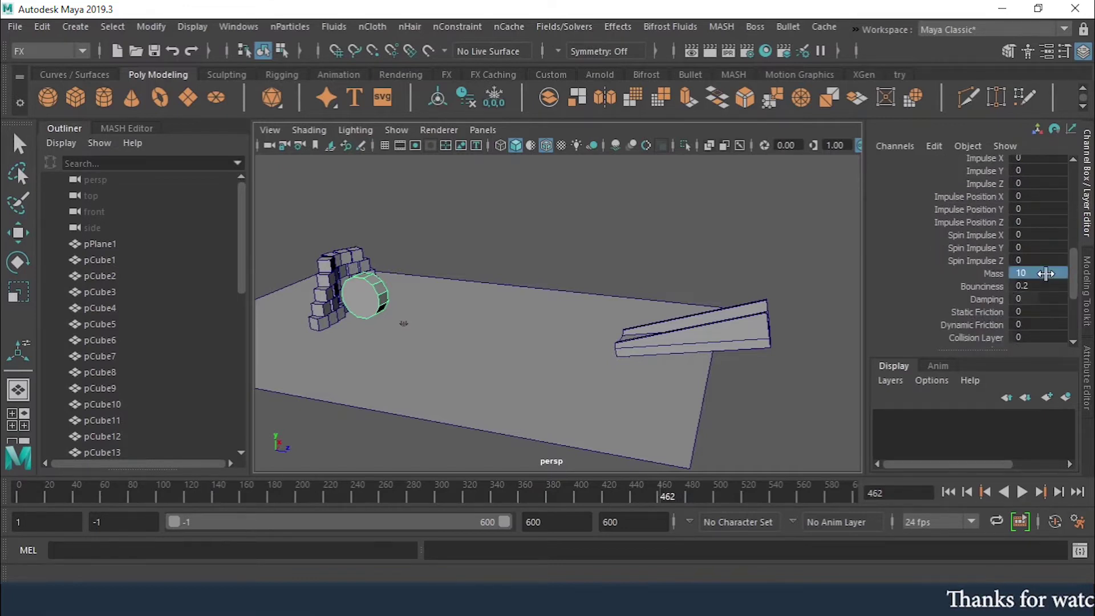
scroll(1022, 287, "down", 1)
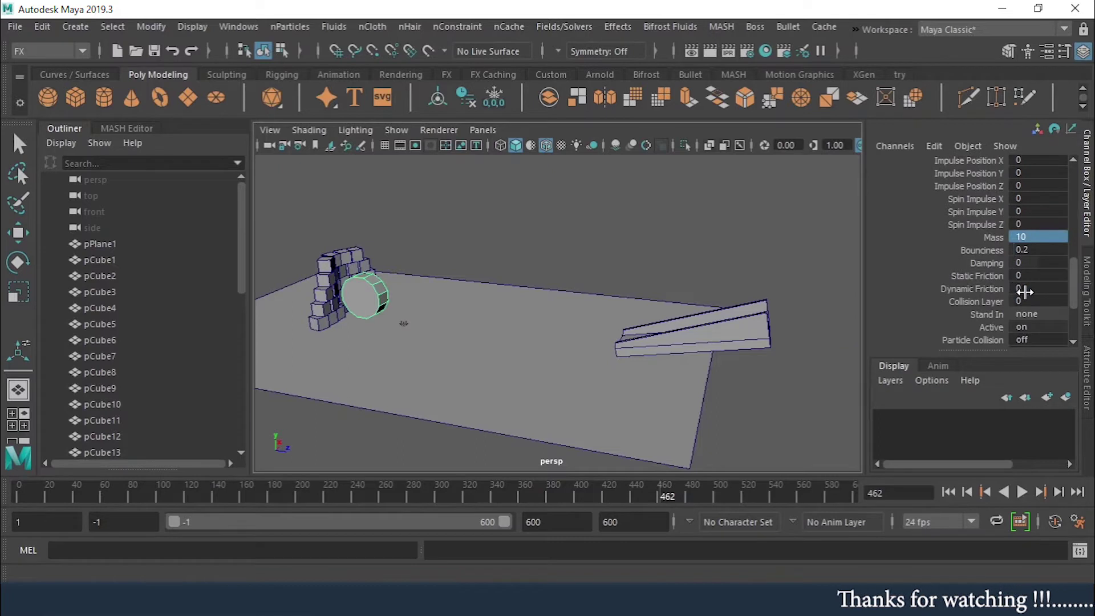
double_click(1027, 276)
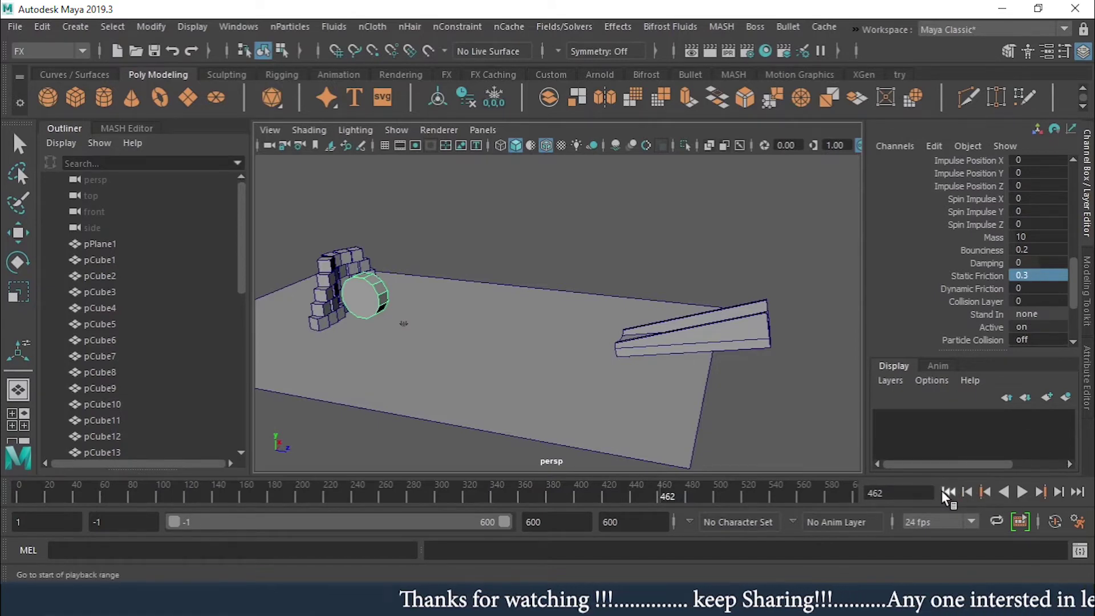
Rewind and replay the simulation with static friction 0.3 to watch the cylinder reach the wall.
left_click(948, 492)
left_click(1022, 492)
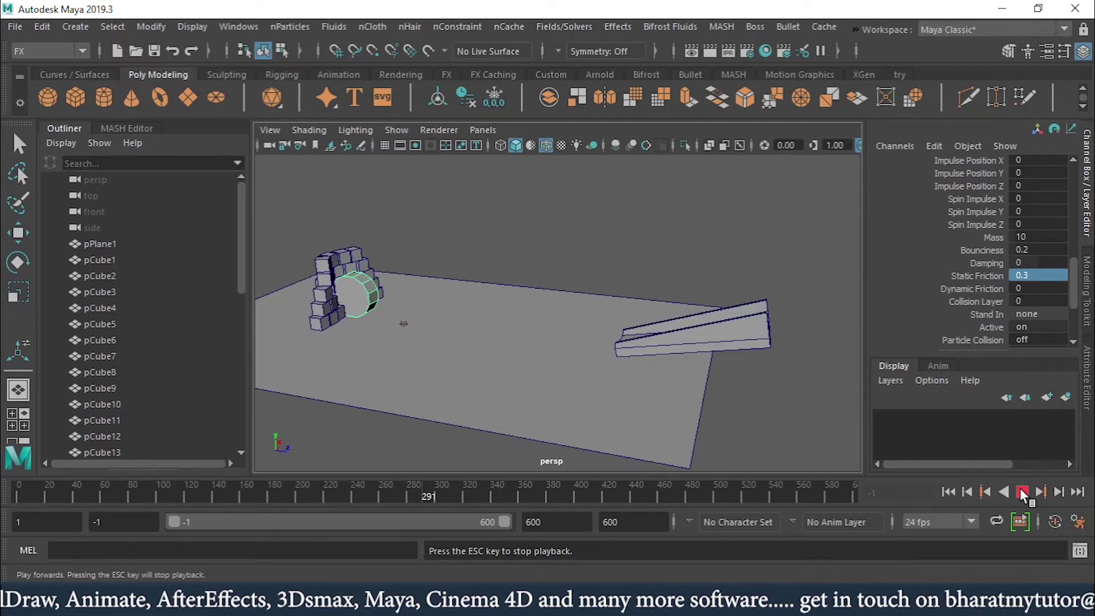
Apply Initial Velocity Z -15 and Static Friction 0.5, then replay until the wall scatters at frame 297.
left_click(1020, 493)
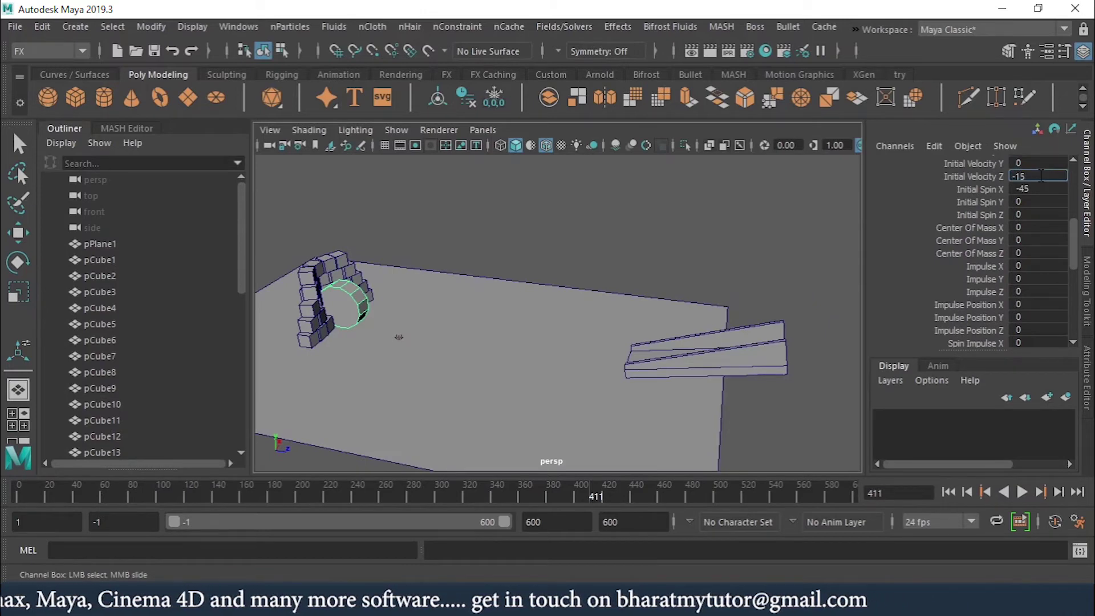
scroll(945, 237, "down", 5)
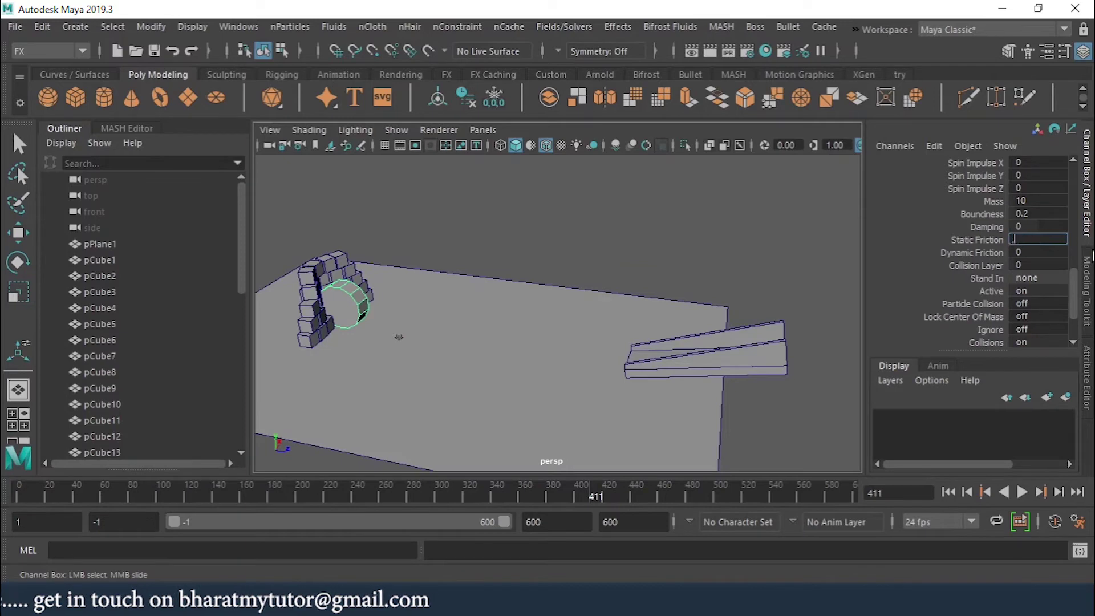
left_click(951, 492)
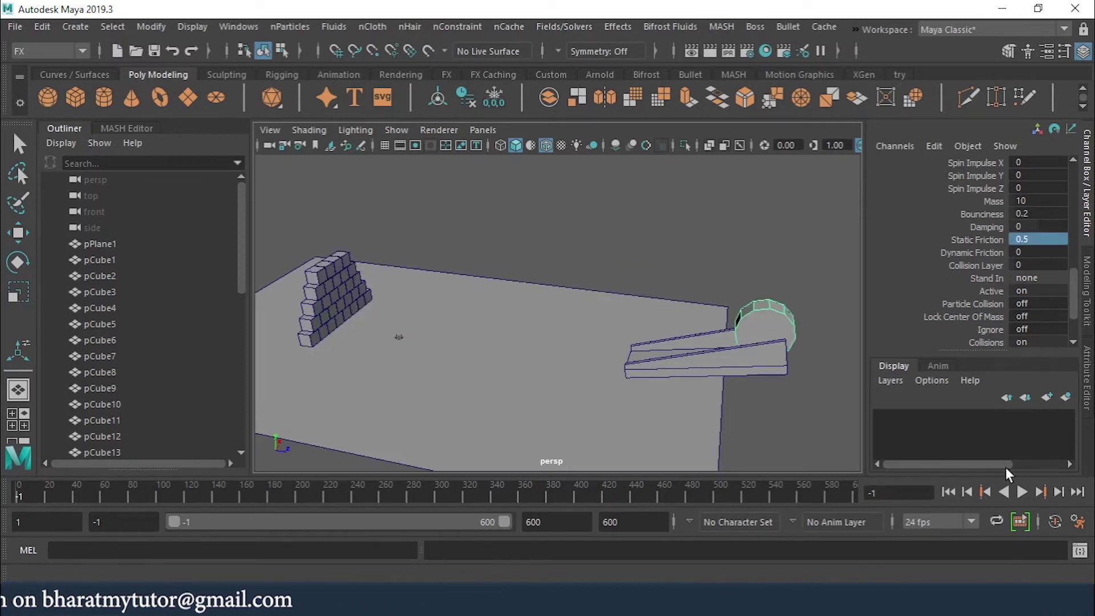
left_click(1024, 491)
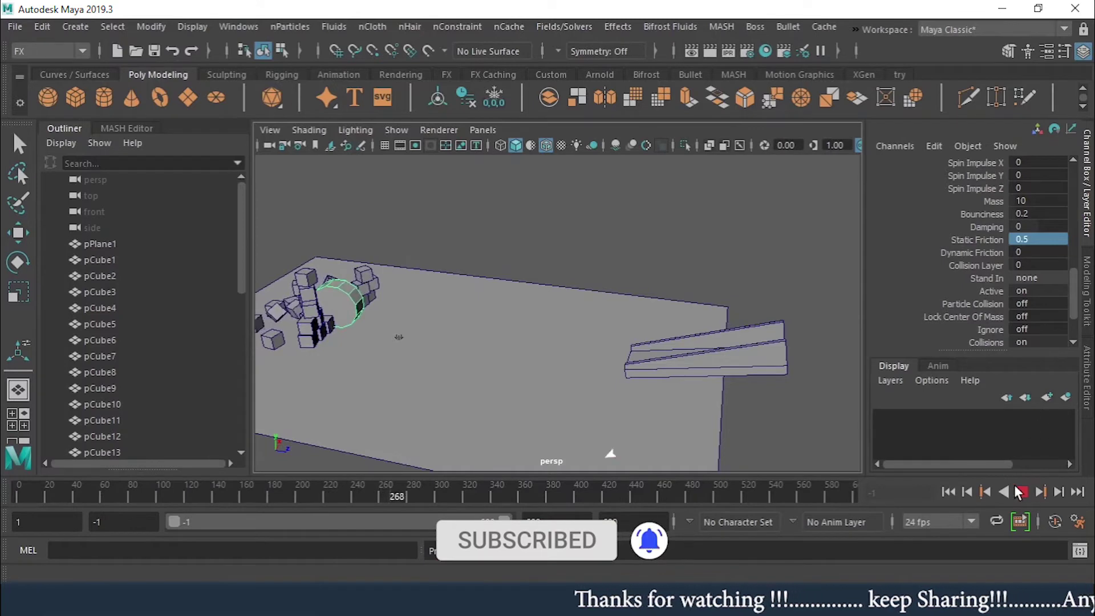
left_click(1021, 492)
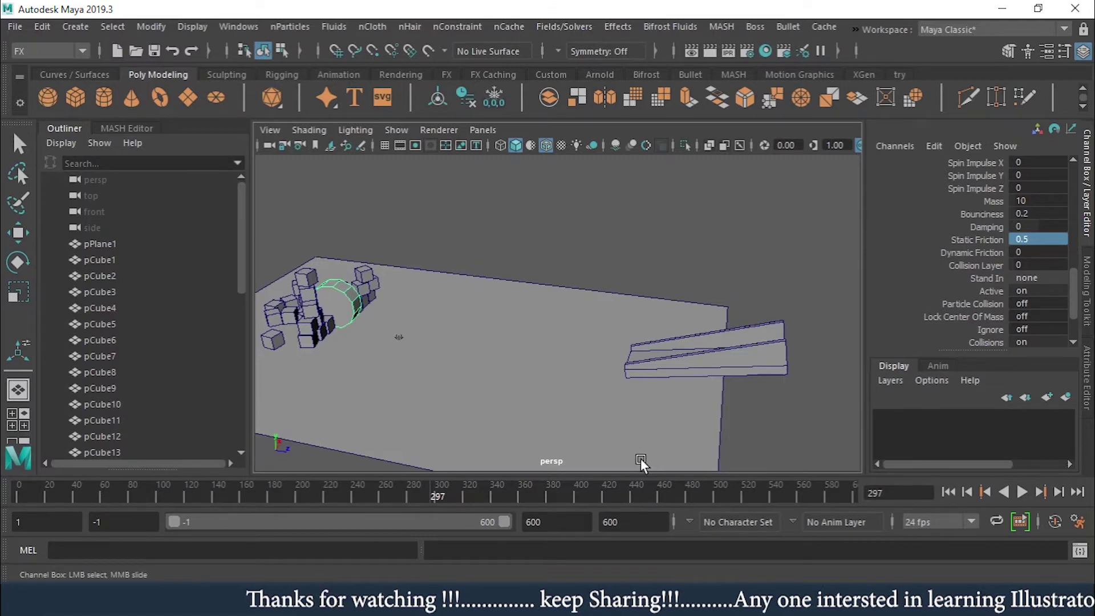
Rewind and replay the simulation with the view framed close on the cylinder atop the ramp.
left_click(945, 491)
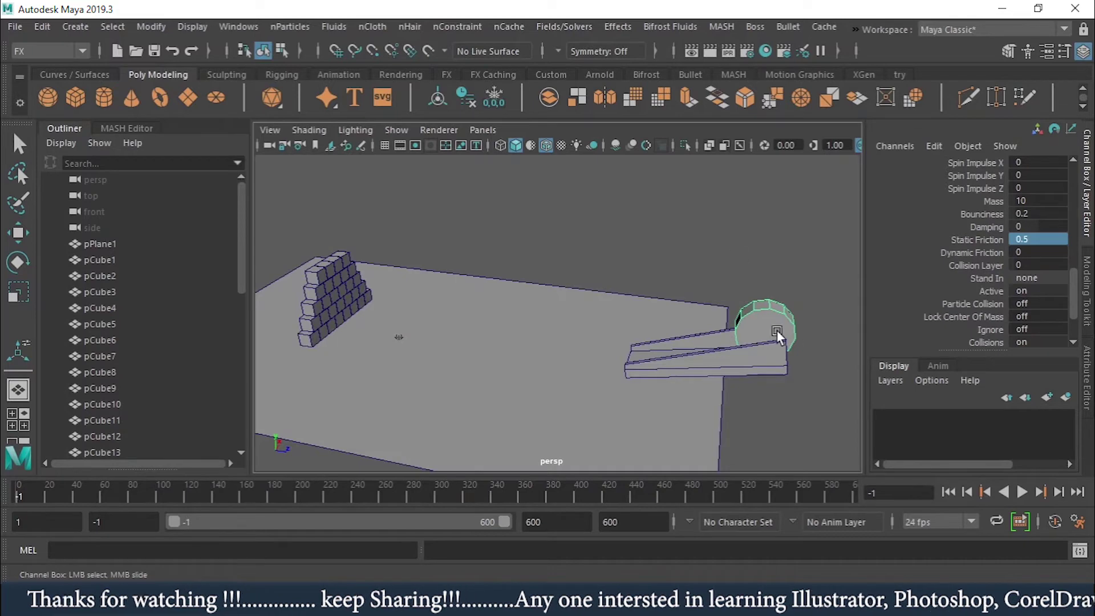
left_click_drag(781, 355, 833, 342, "alt")
middle_click_drag(832, 343, 736, 332, "alt")
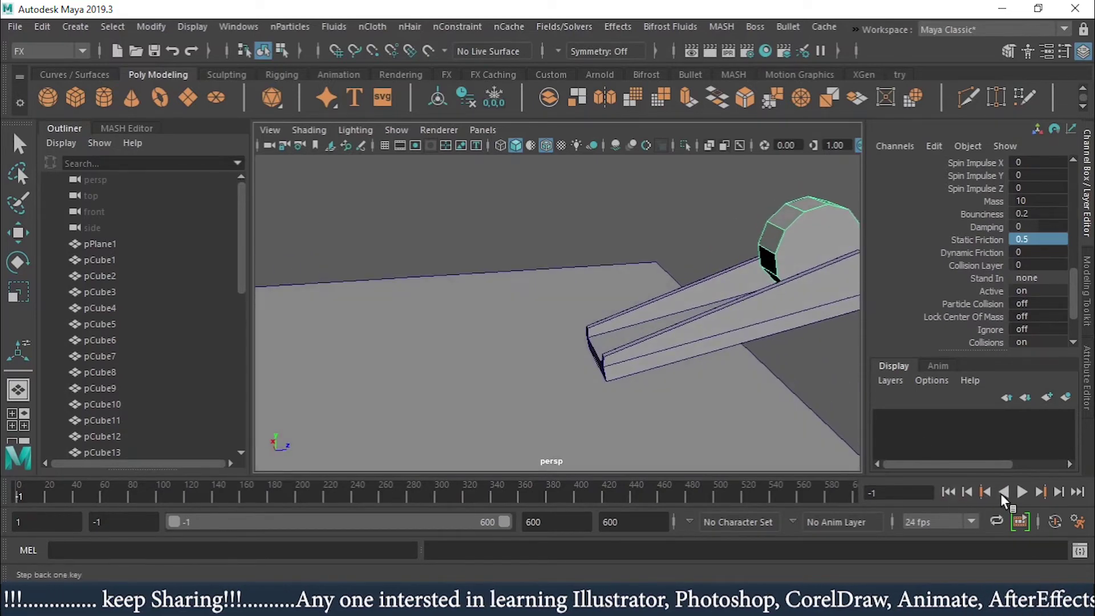
left_click(1024, 492)
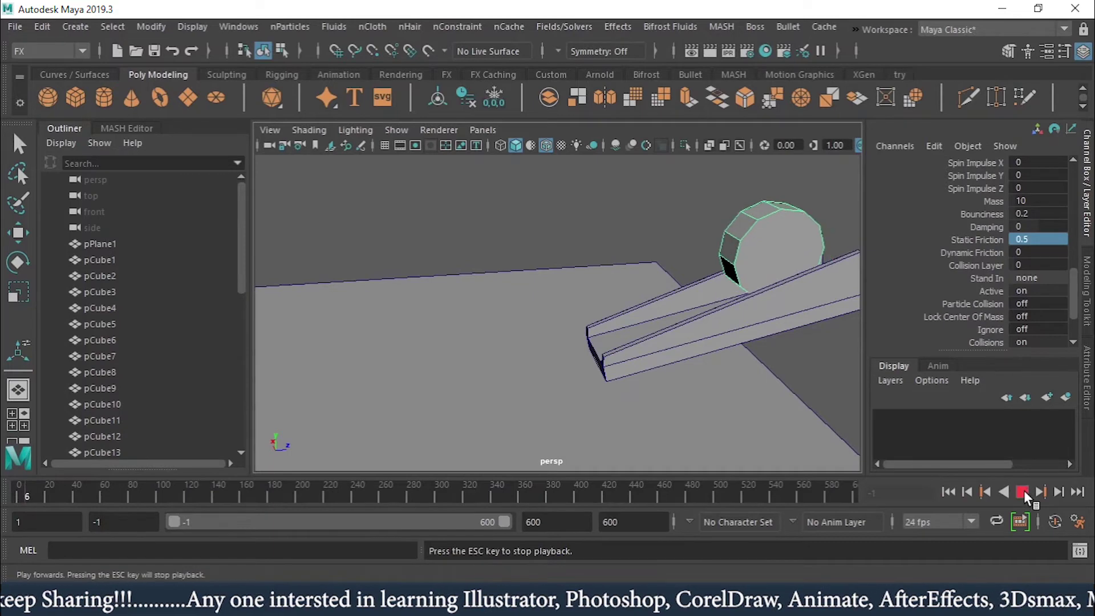
Rewind the simulation and change the cylinder's Initial Spin X from -45 to -90.
left_click(948, 492)
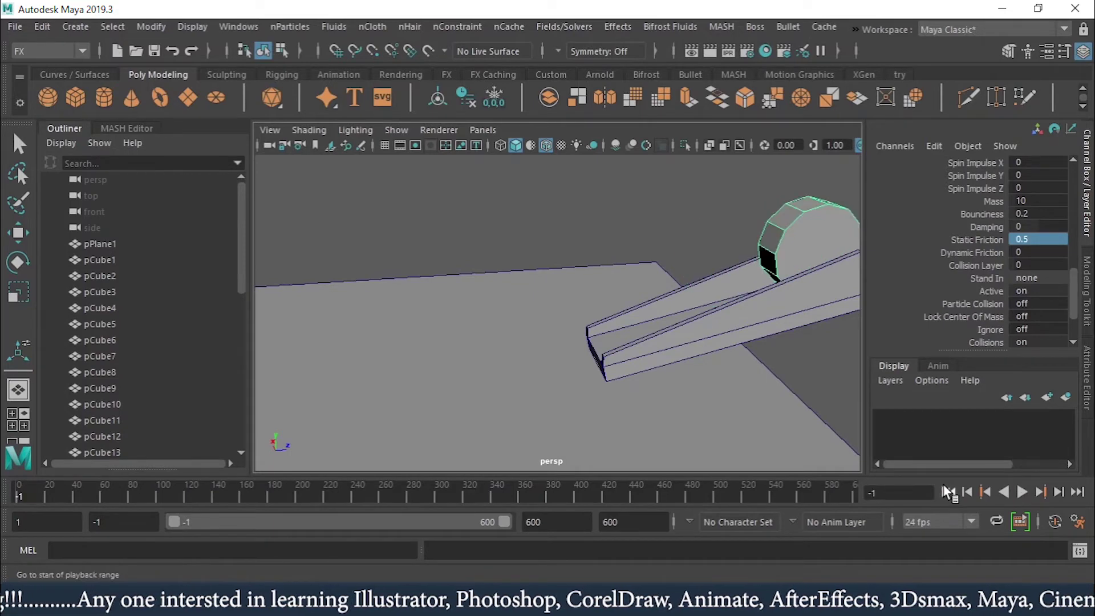
scroll(976, 239, "up", 5)
scroll(975, 238, "down", 4)
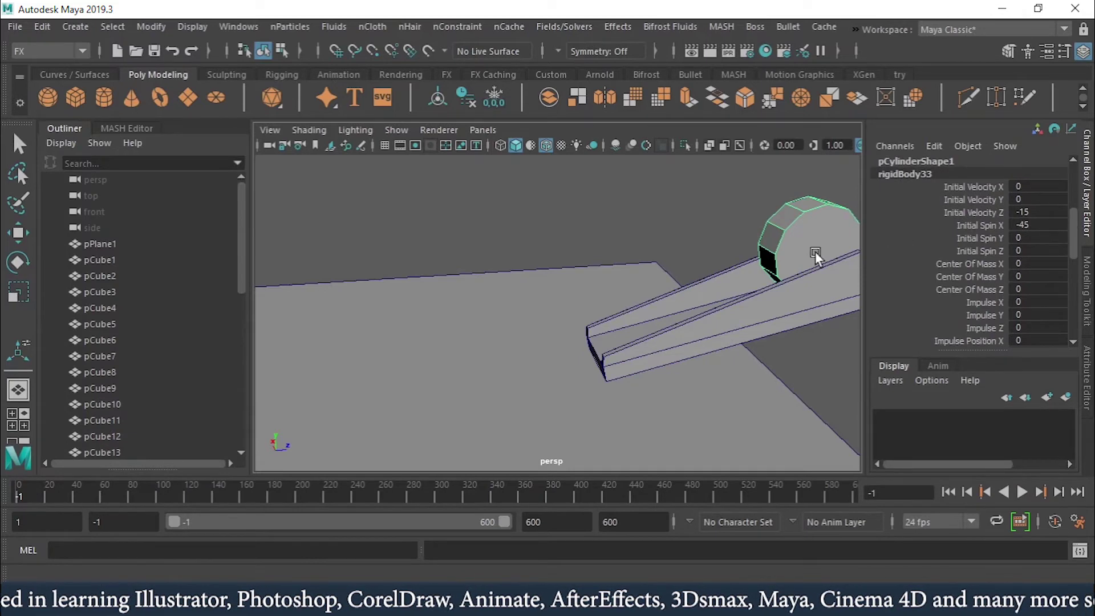
left_click(1038, 224)
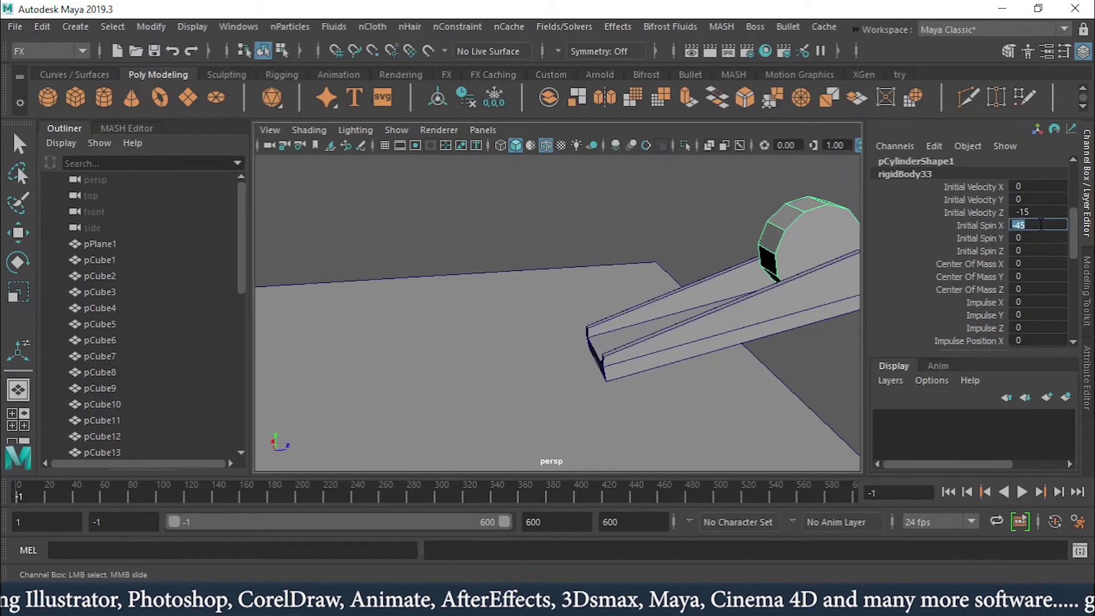
type("-")
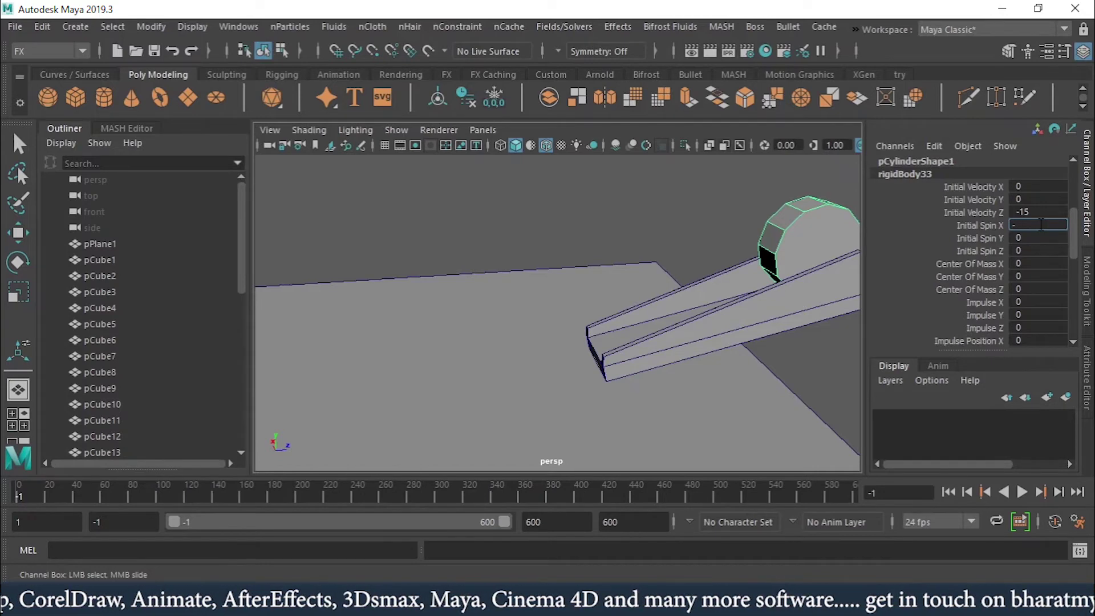
type("90")
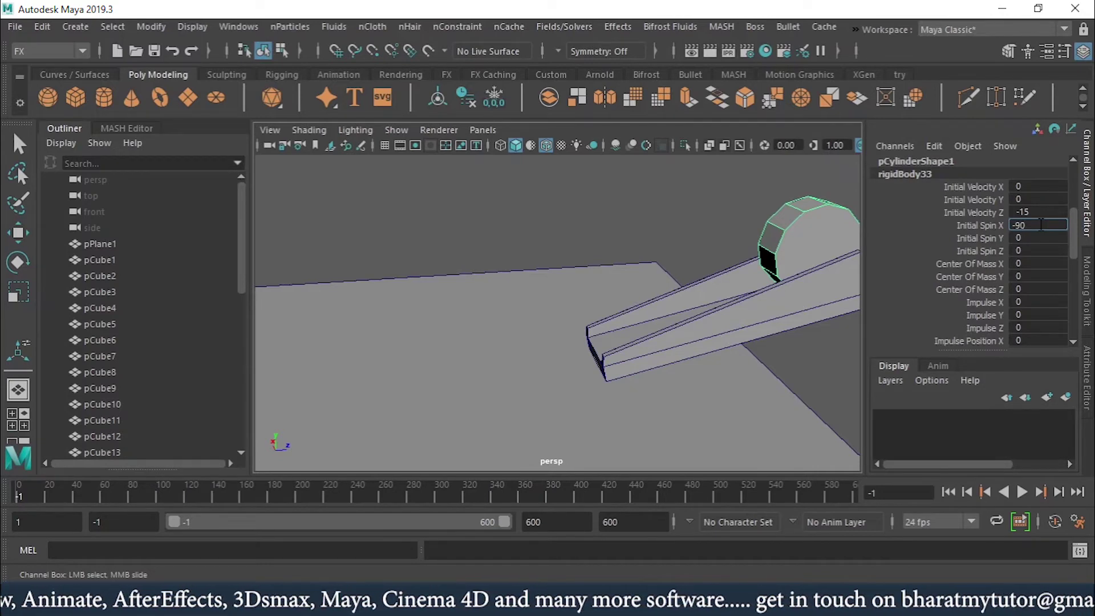
key("Return")
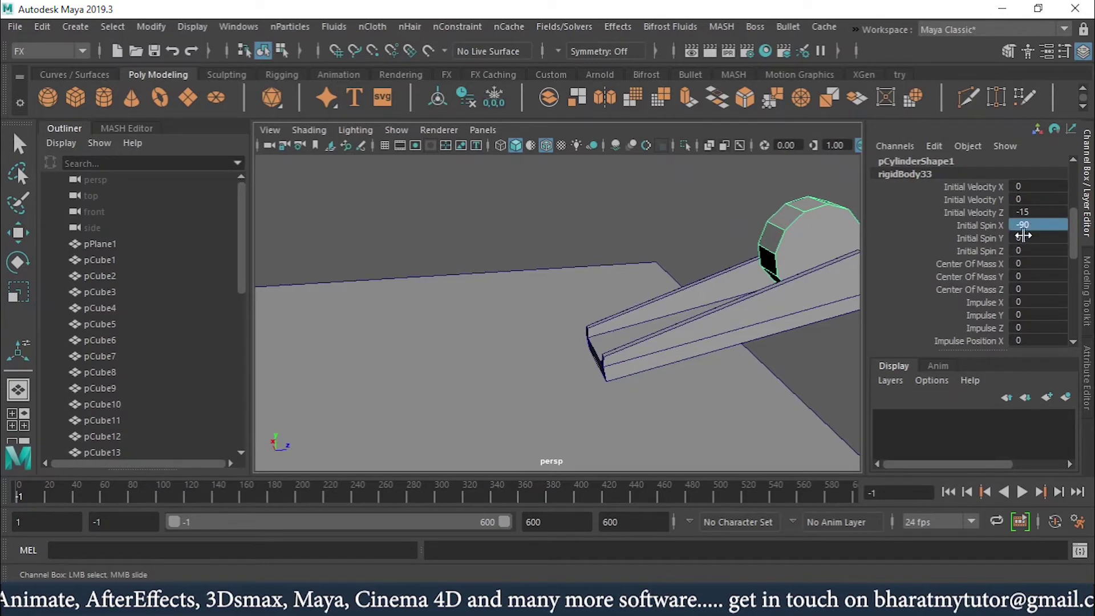
Replay the simulation zoomed out and stop at frame 260 once the wall scatters.
left_click(1025, 492)
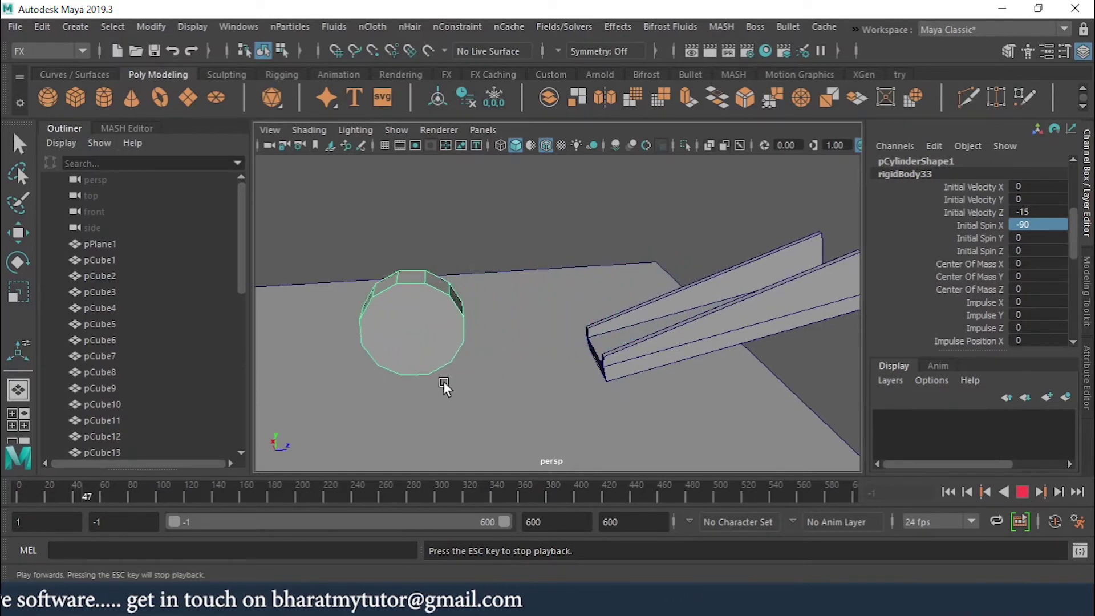
scroll(479, 357, "down", 5)
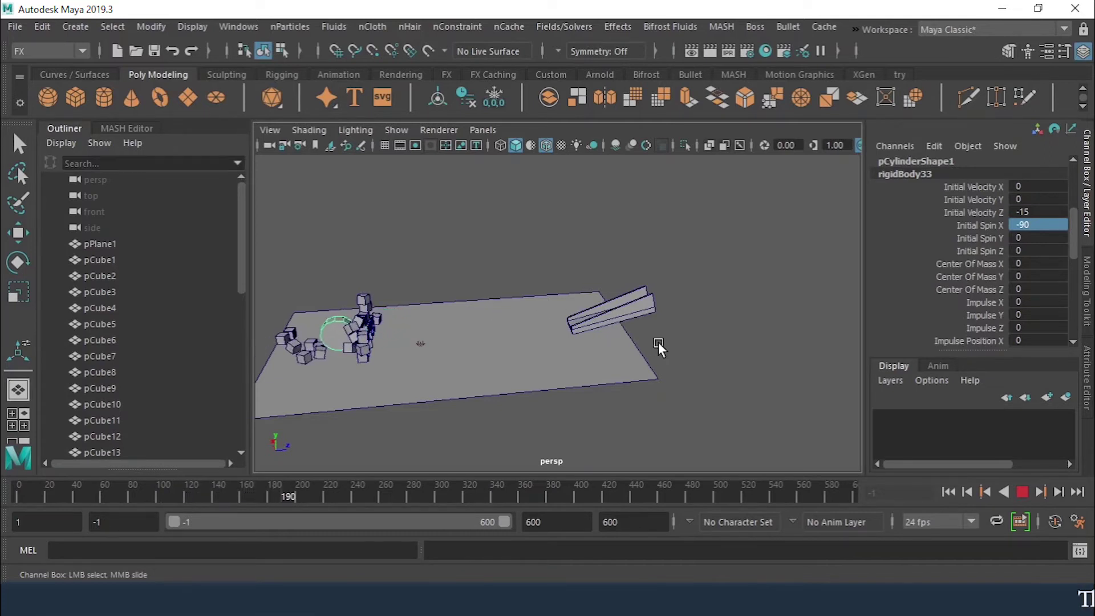
left_click(1023, 490)
Deselect the cylinder and orbit in close for a diagonal view of the ramp.
key("q")
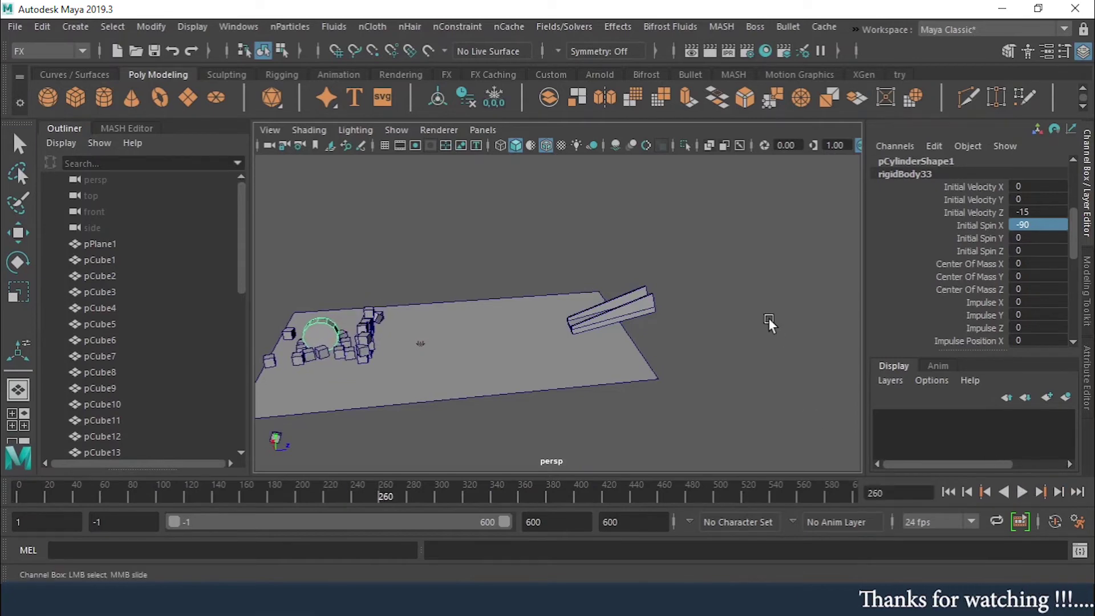
left_click(768, 318)
left_click_drag(683, 353, 680, 318, "alt")
scroll(779, 323, "up", 3)
mouse_move(780, 321)
left_mouse_down("alt")
mouse_move(599, 350)
mouse_move(672, 360)
mouse_move(753, 337)
mouse_move(724, 311)
mouse_move(833, 311)
mouse_move(773, 317)
left_mouse_up("alt")
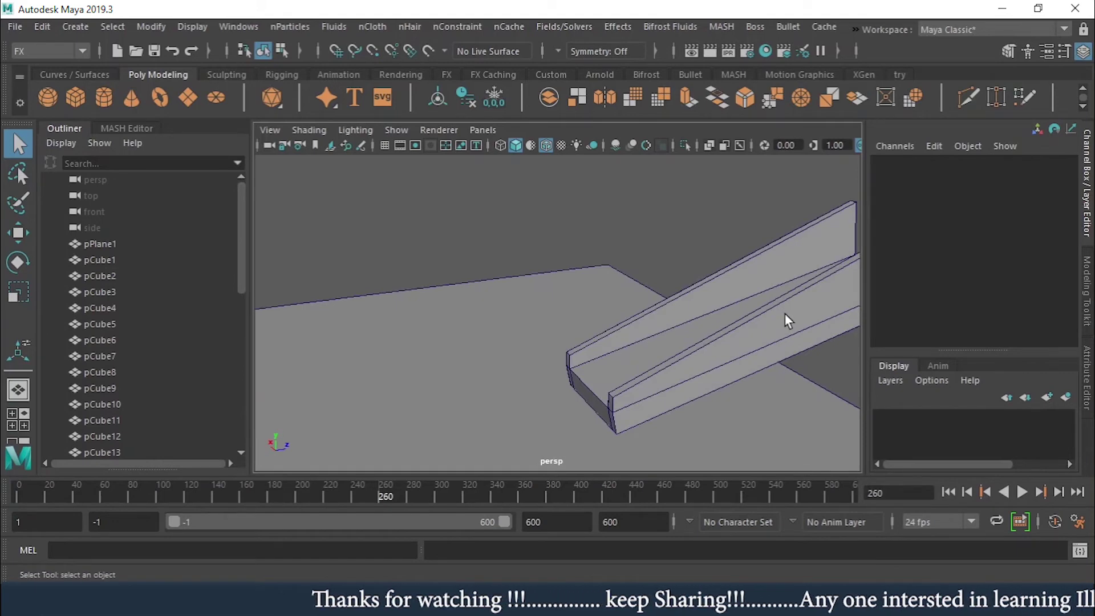
Isolate the slide so it is shown on its own.
left_click_drag(780, 390, 789, 263, "alt")
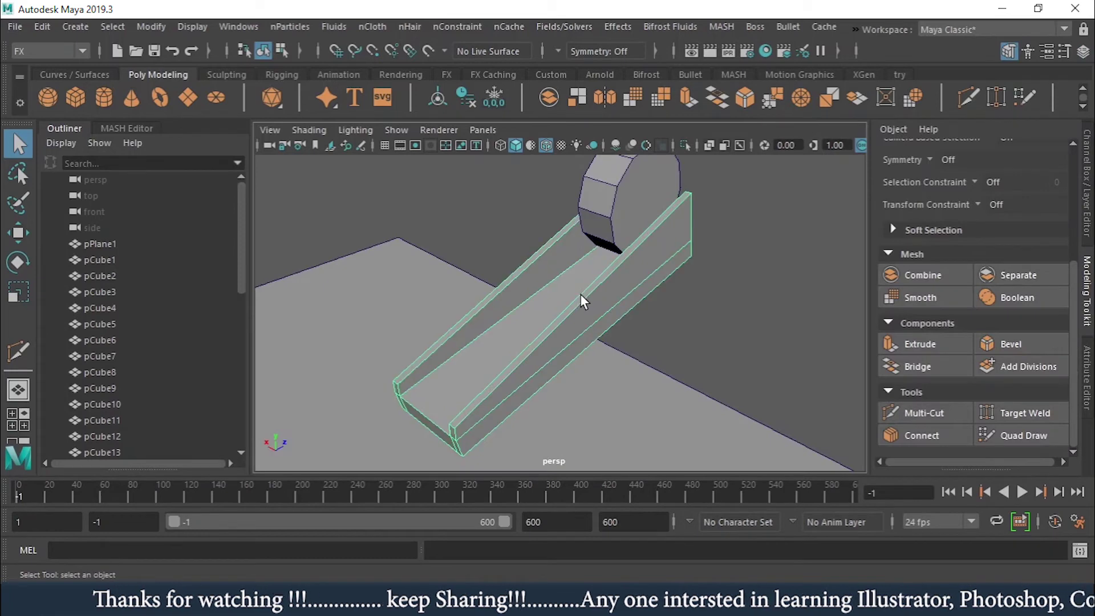
left_click(685, 147)
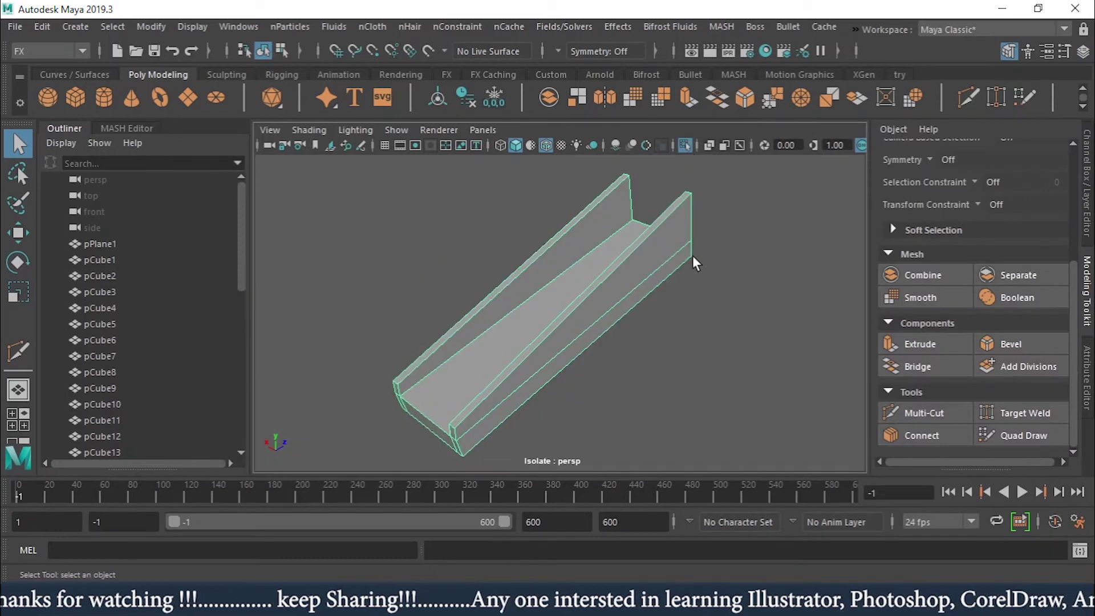
left_click_drag(692, 257, 647, 319, "alt")
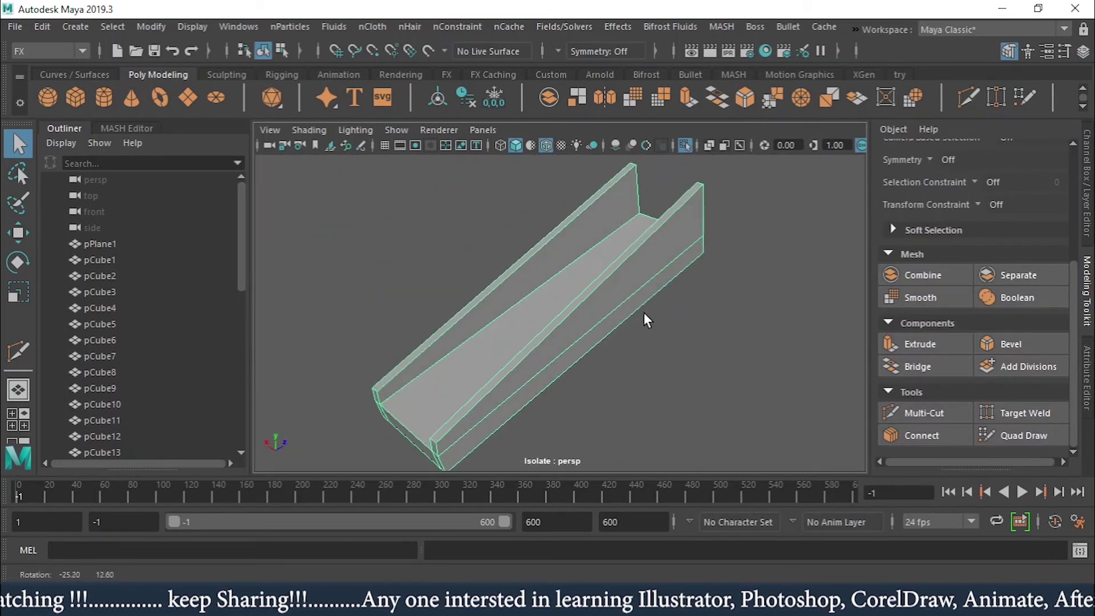
scroll(931, 227, "up", 5)
Add crosswise edge loops to the slide with Connect set to 7 segments.
left_click(969, 185)
left_click_drag(719, 274, 626, 316, "alt")
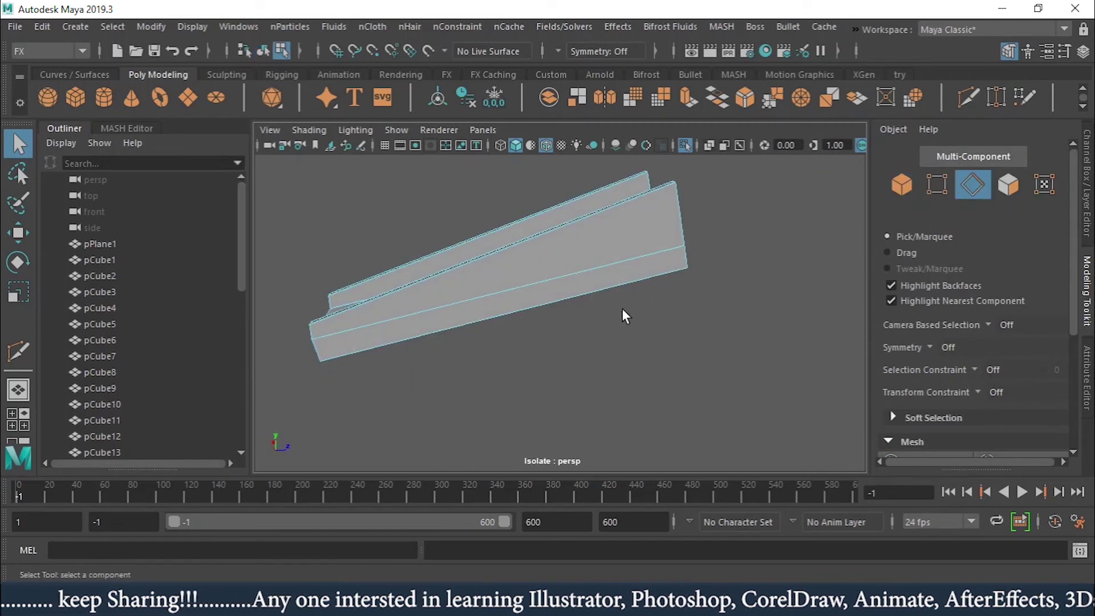
scroll(1023, 382, "down", 5)
left_click(955, 435)
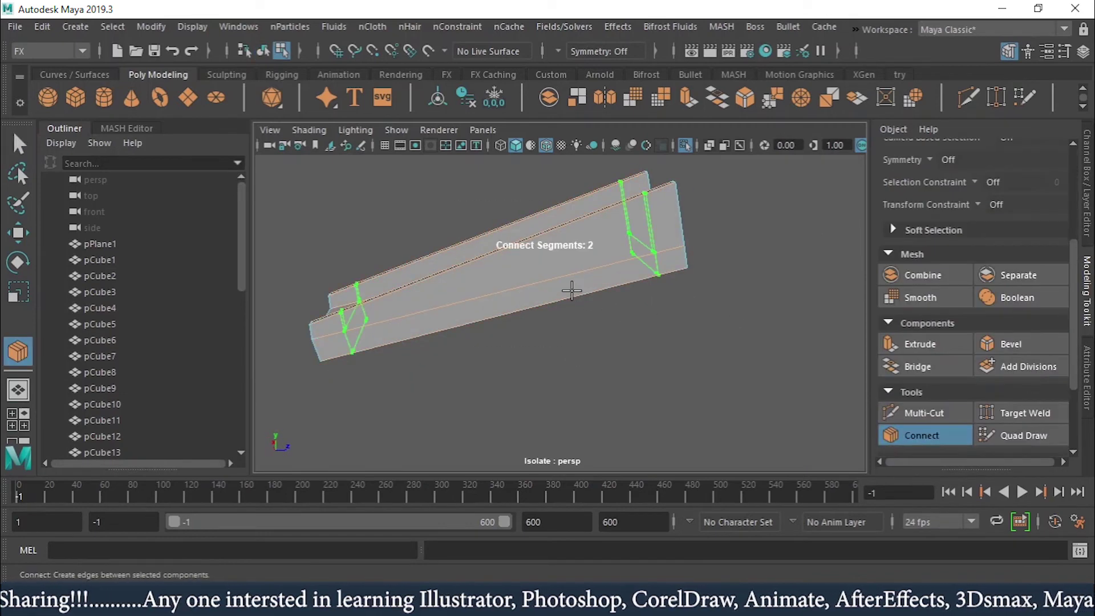
left_click_drag(569, 288, 643, 350, "alt")
middle_click_drag(644, 351, 733, 356)
left_click_drag(734, 357, 484, 360, "alt")
key("q")
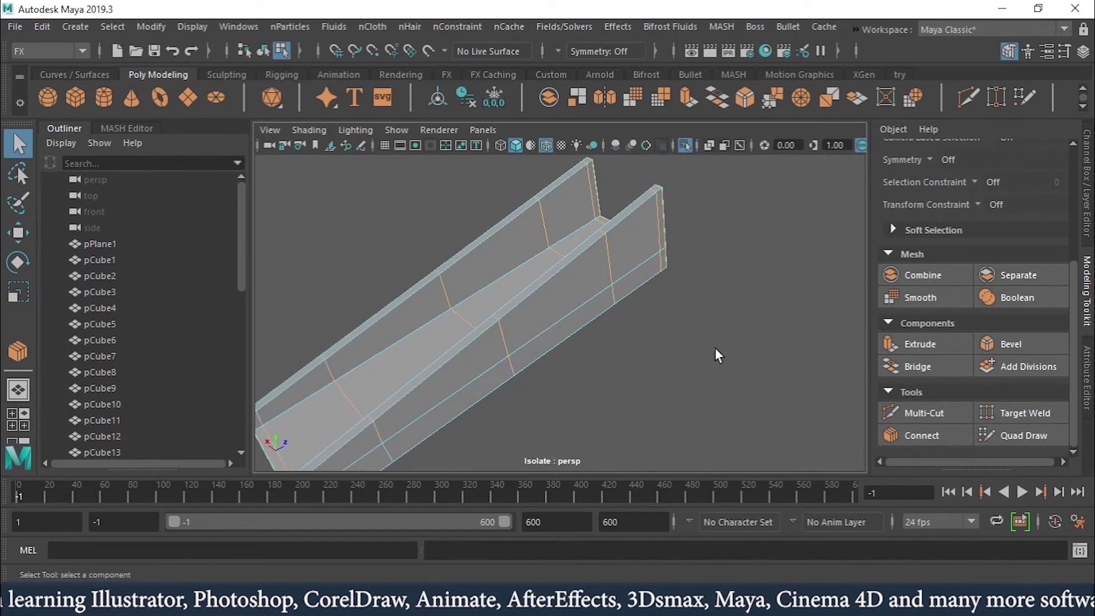
Select a floor face of the slide and extrude it by 0.459.
left_click_drag(716, 357, 641, 242, "alt")
middle_click_drag(641, 241, 643, 216, "alt")
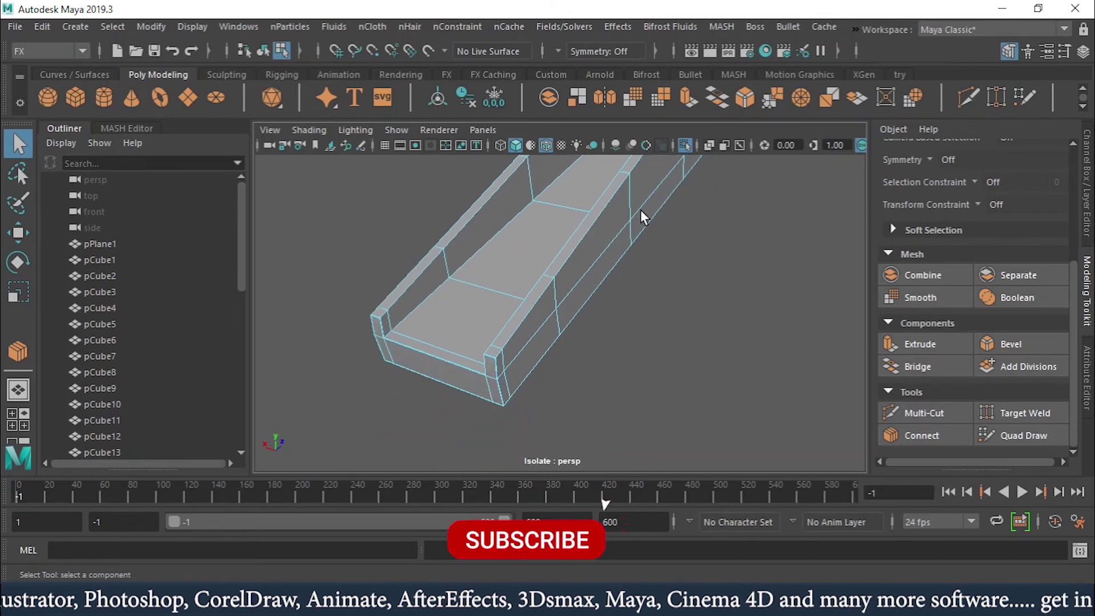
key("w")
left_click(435, 349)
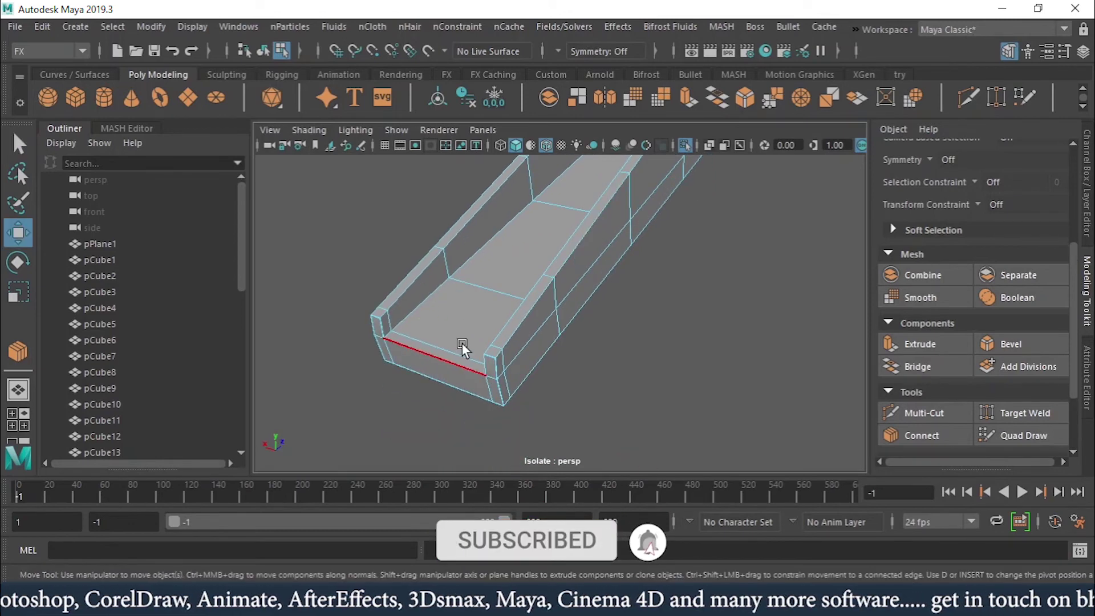
left_click(505, 280)
right_click_drag(505, 280, 537, 334, "alt")
left_click_drag(537, 333, 546, 357, "alt")
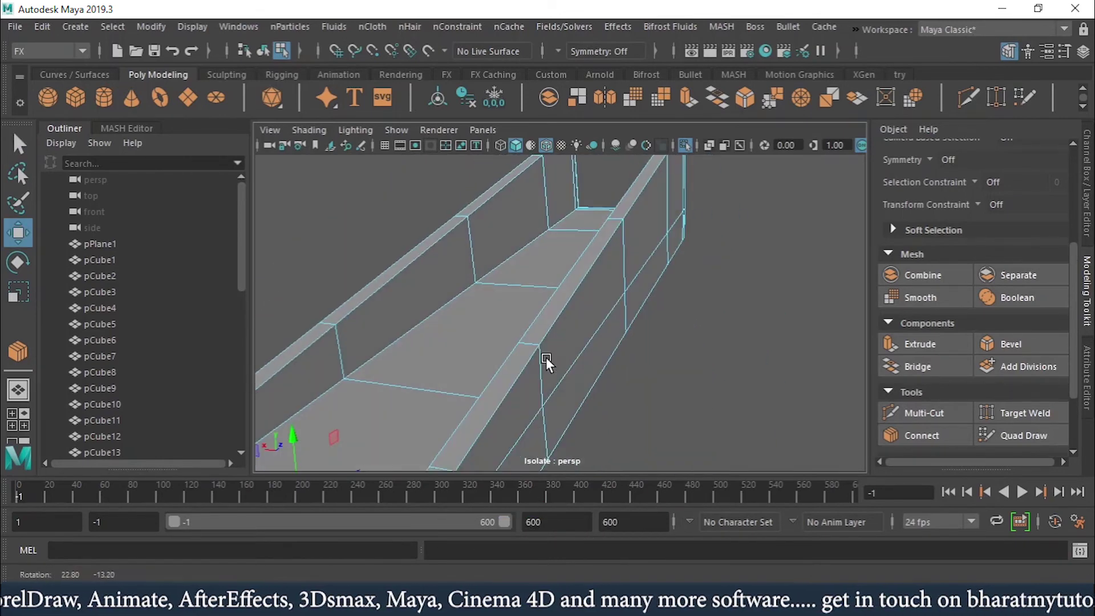
key("F11")
left_click_drag(708, 266, 604, 164, "alt")
key("ctrl+e")
Extrude a trough floor face and add the front strip face to the selection.
left_click(527, 318)
key("ctrl+e")
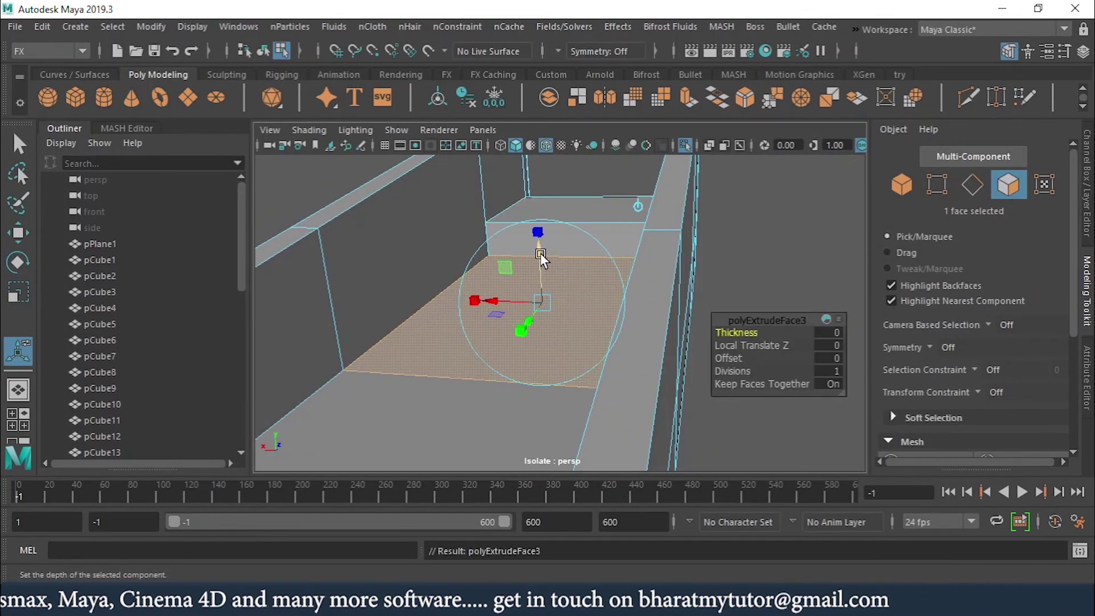
left_click(536, 239)
left_click_drag(536, 239, 445, 371, "alt")
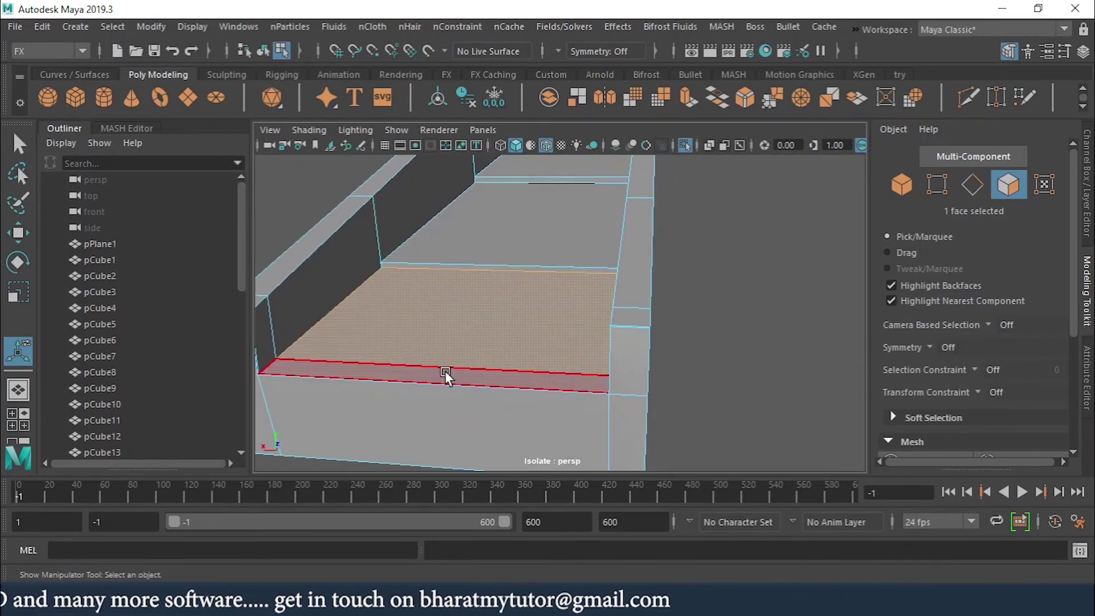
left_click(445, 370, "shift")
key("w")
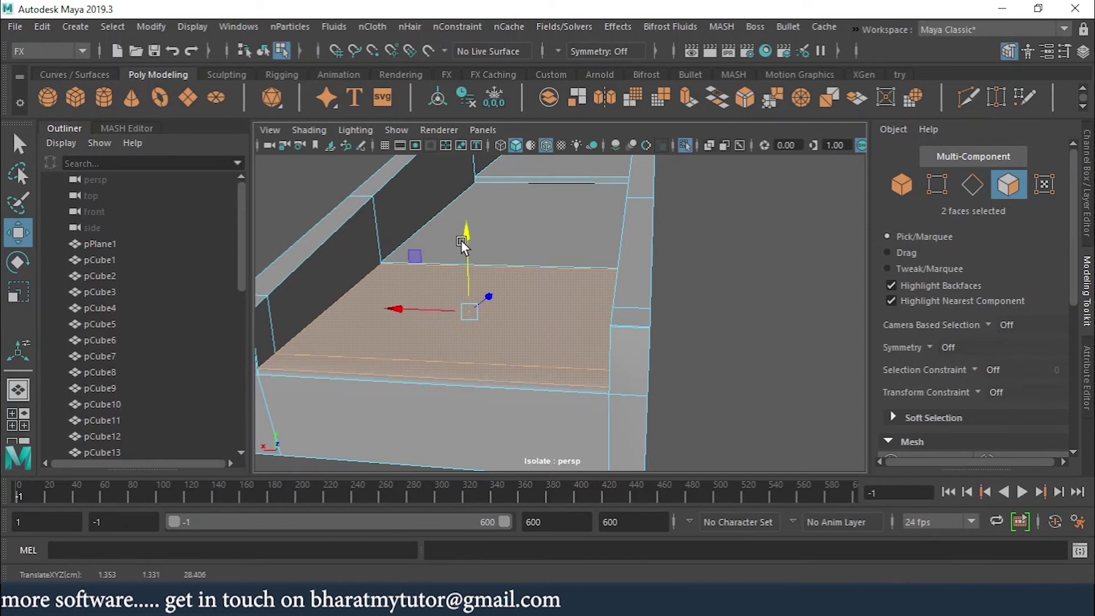
Raise a single floor face into a step, then return to object mode.
left_click(718, 368)
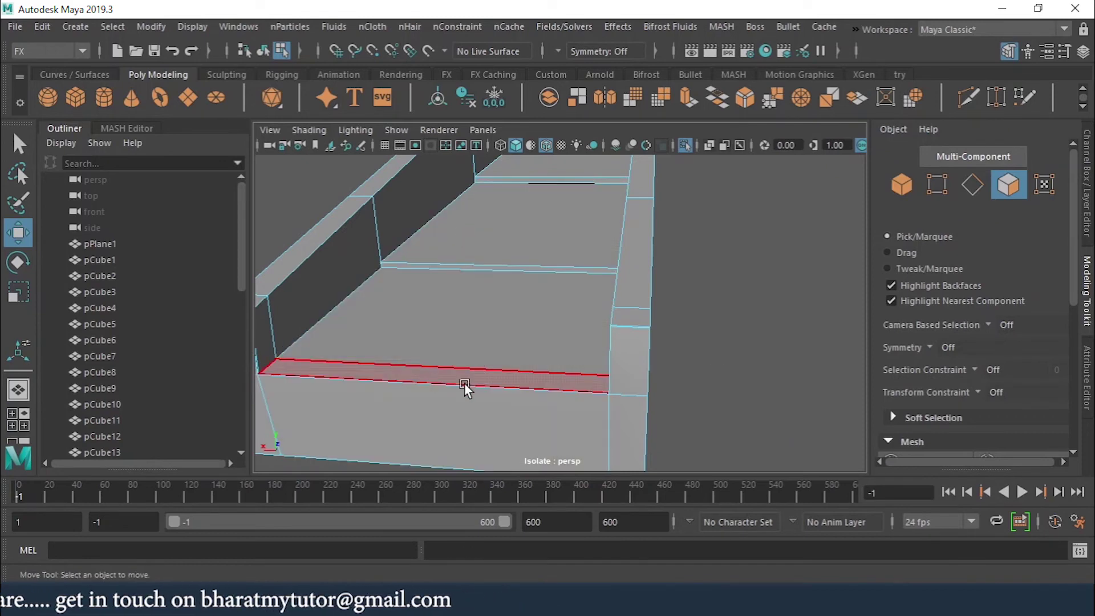
left_click_drag(469, 367, 632, 251, "alt")
scroll(640, 254, "up", 5)
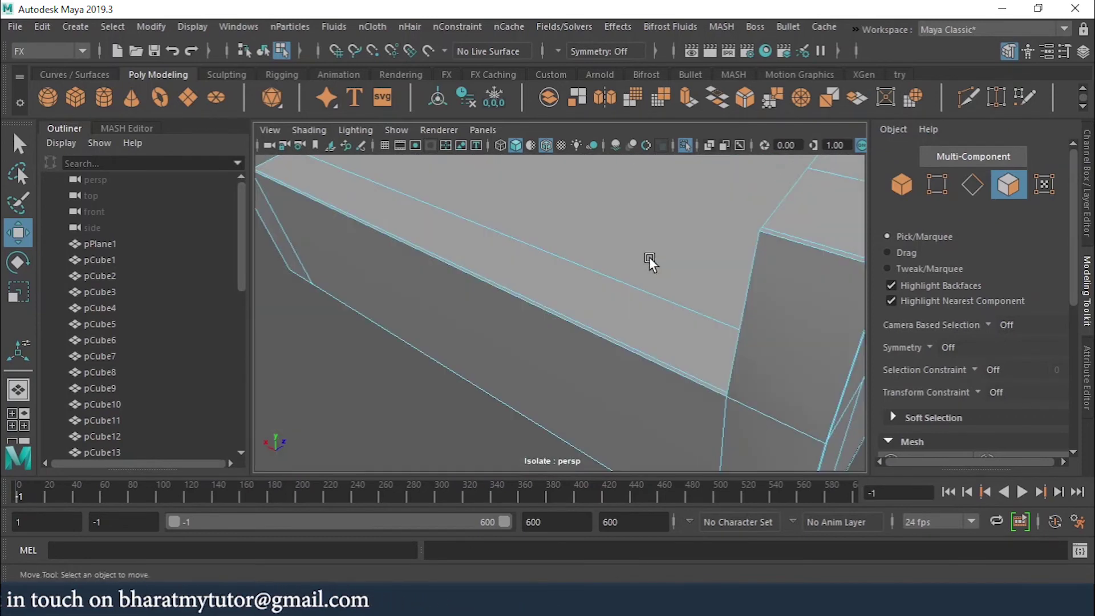
left_click(538, 306, "shift")
left_click_drag(626, 314, 546, 281, "alt")
left_click(546, 280)
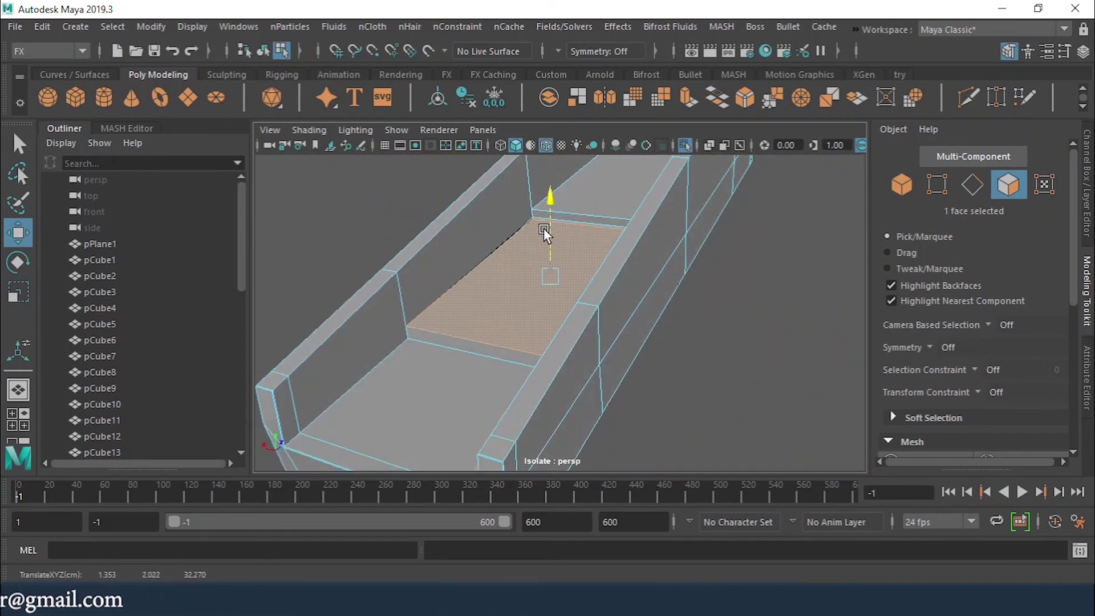
mouse_move(544, 228)
left_mouse_down("alt")
mouse_move(534, 306)
mouse_move(501, 301)
mouse_move(557, 223)
left_mouse_up("alt")
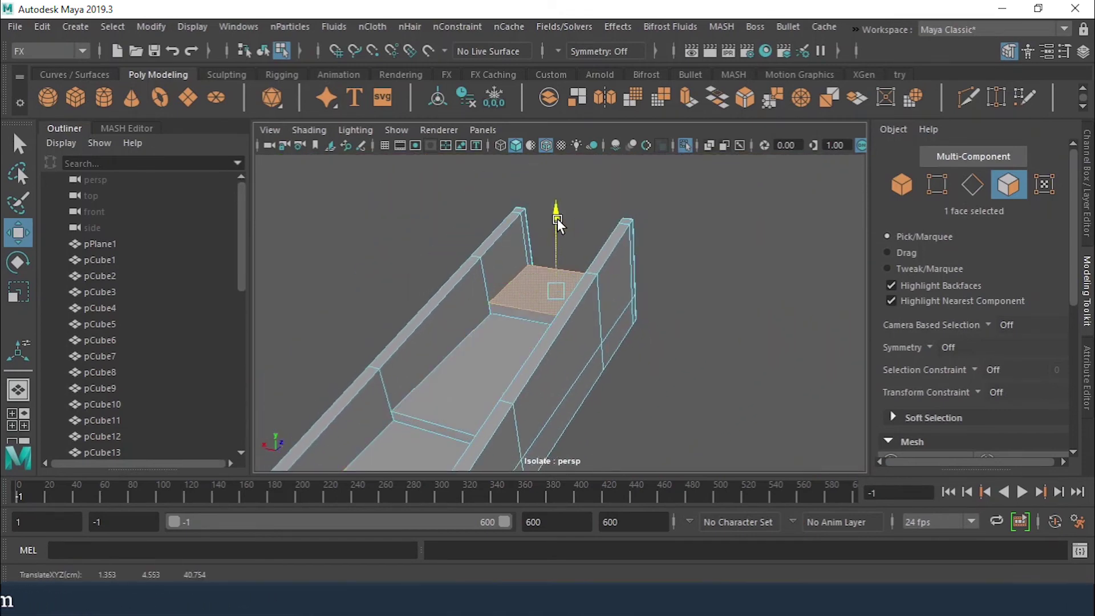
left_click(1008, 184)
Show the full scene again and raise the cylinder above the ramp.
scroll(582, 269, "down", 5)
scroll(587, 368, "up", 5)
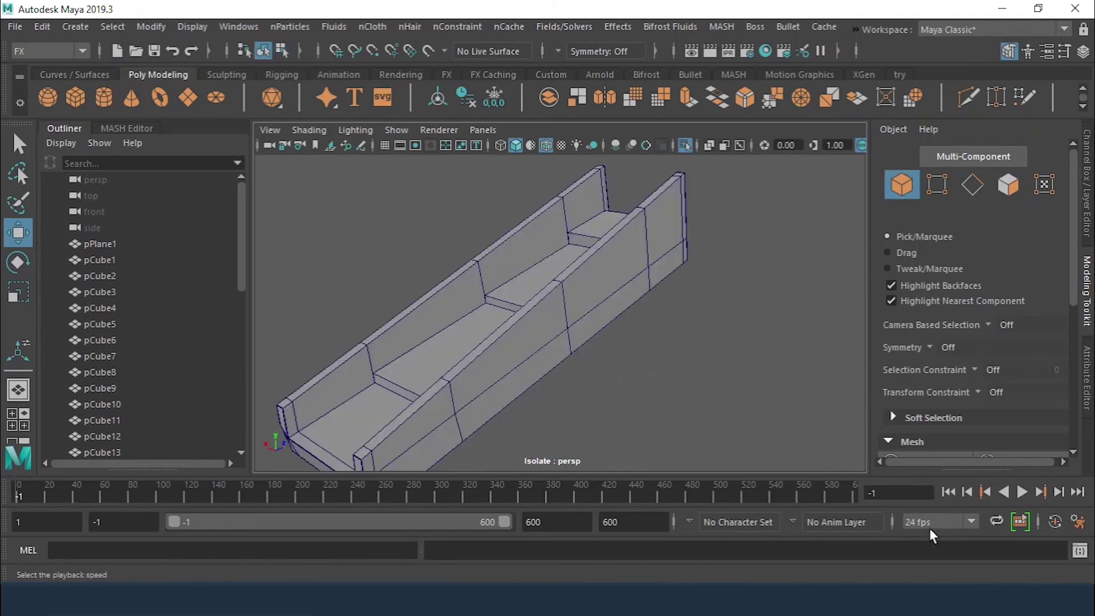
left_click(686, 146)
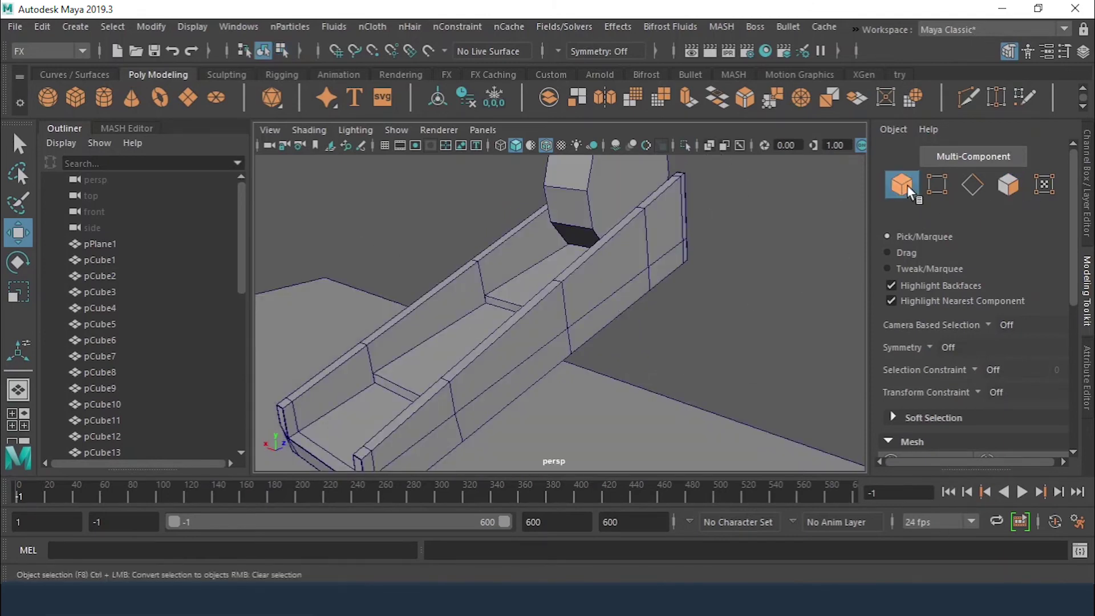
left_click(941, 157)
mouse_move(713, 240)
left_mouse_down("alt")
mouse_move(655, 277)
mouse_move(703, 249)
left_mouse_up("alt")
key("F8")
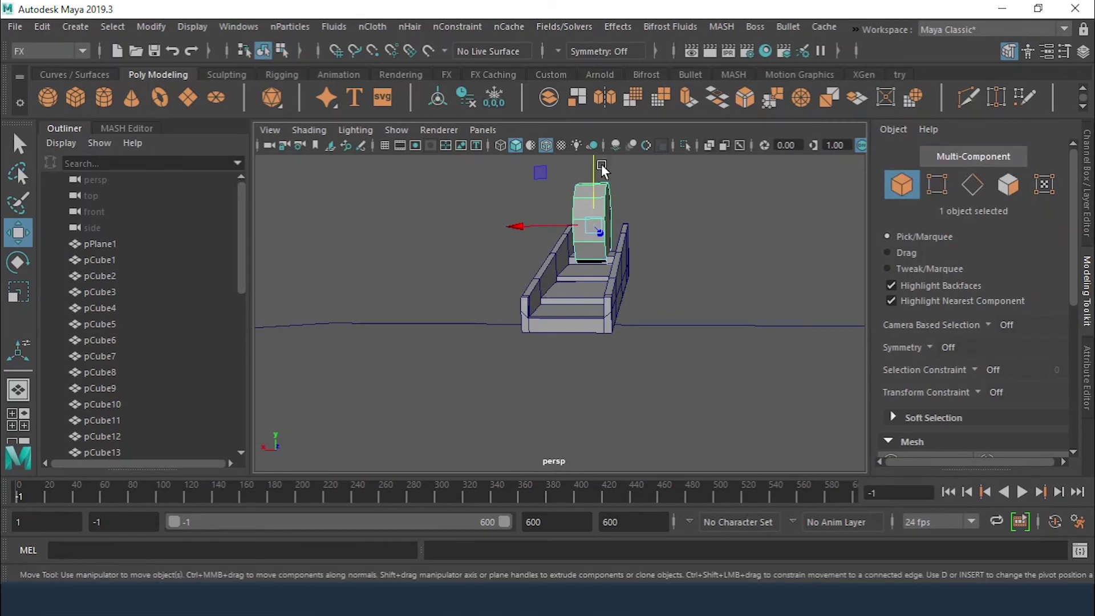
left_click_drag(602, 163, 598, 155)
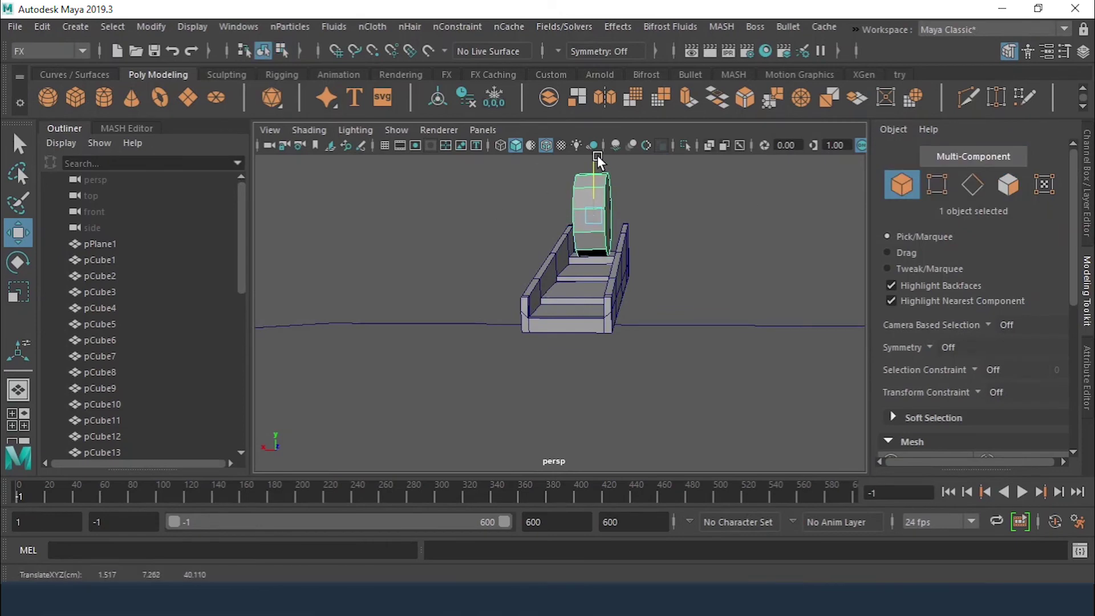
Test-play the stepped-ramp simulation, rewind it, and reselect the cylinder's rigidBody33 settings.
left_click(1022, 492)
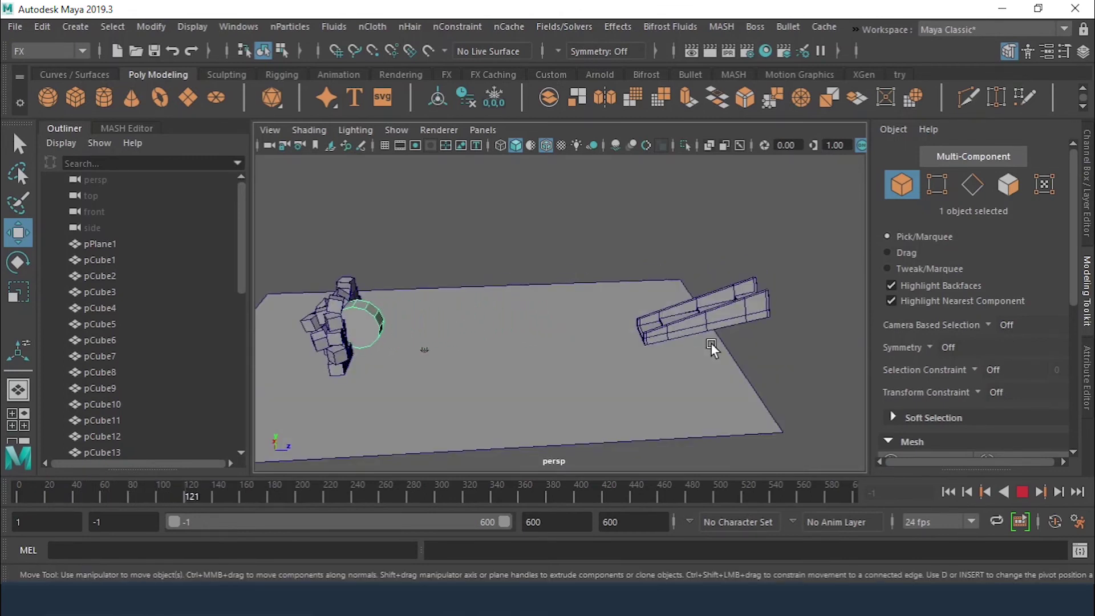
left_click(1027, 492)
left_click(1024, 491)
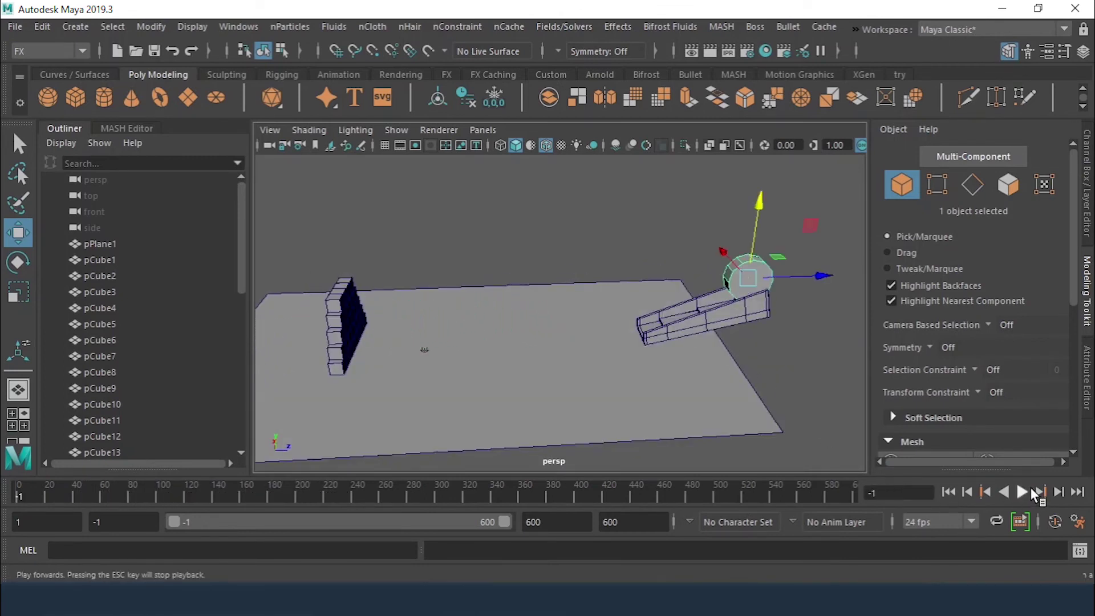
left_click(1020, 492)
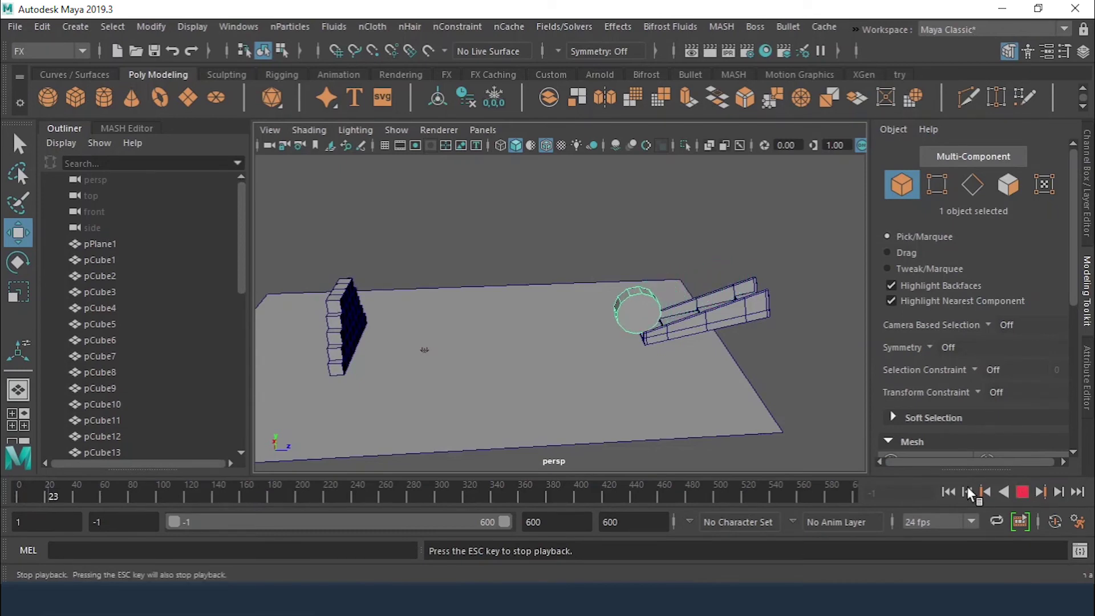
left_click(742, 278)
left_click(1083, 51)
scroll(1027, 262, "down", 3)
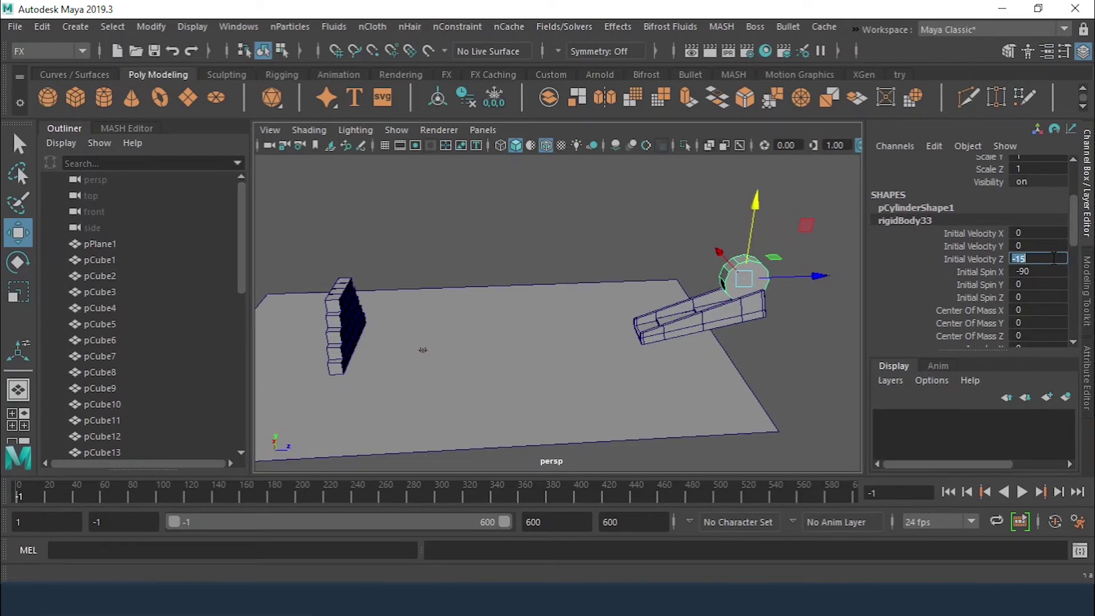
Set Initial Velocity Z to -5, then play and stop the simulation as the cylinder rolls into the wall.
key("Return")
left_click(1023, 492)
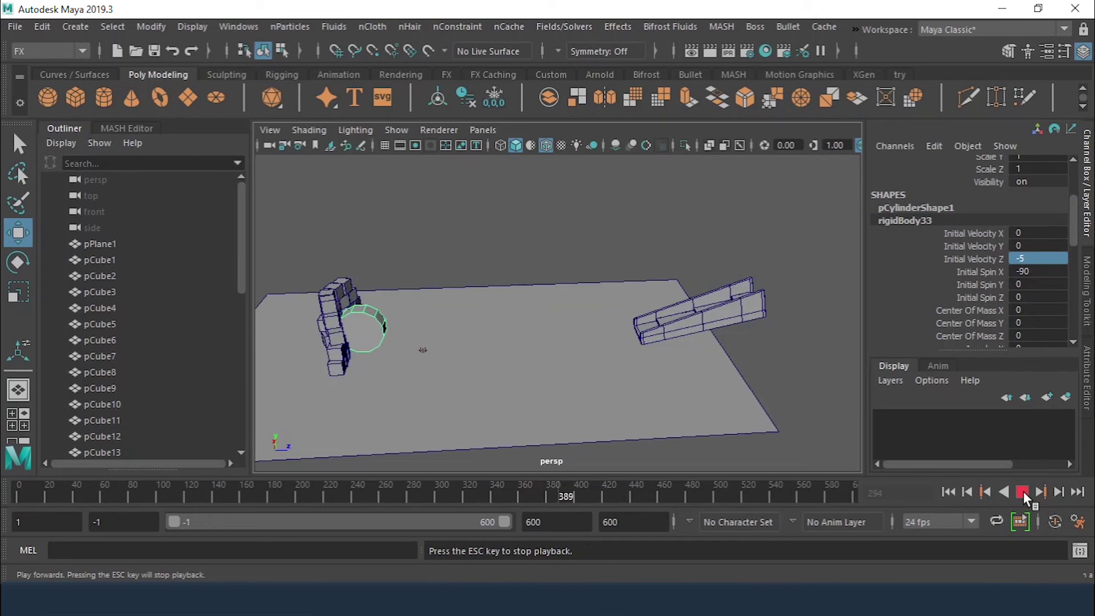
left_click(1024, 491)
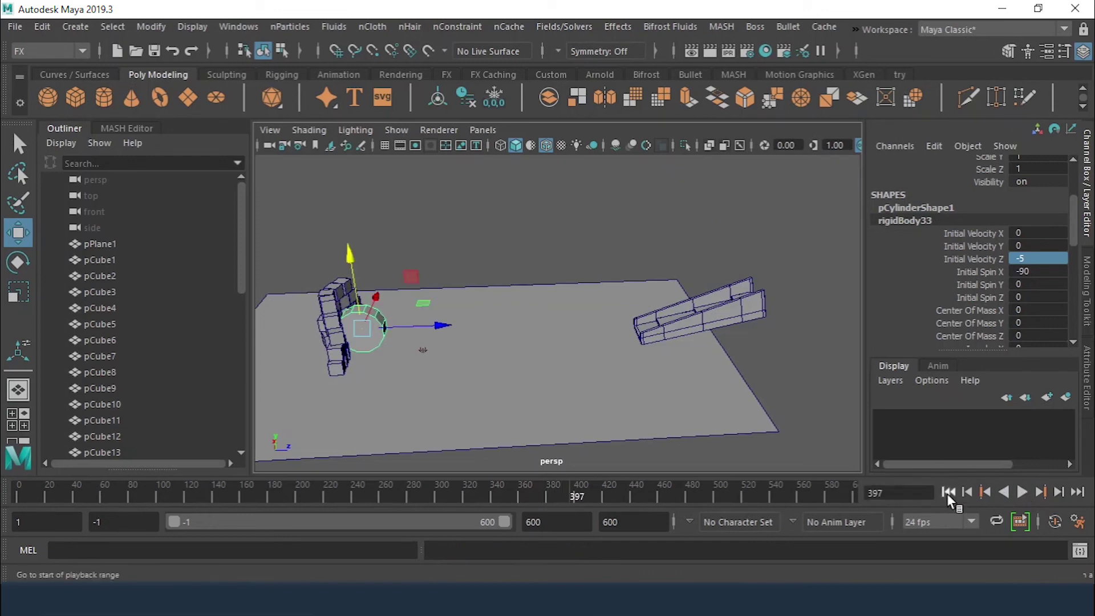
Rewind and replay the -10 velocity run, orbiting to watch the cylinder scatter the cubes.
left_click(948, 492)
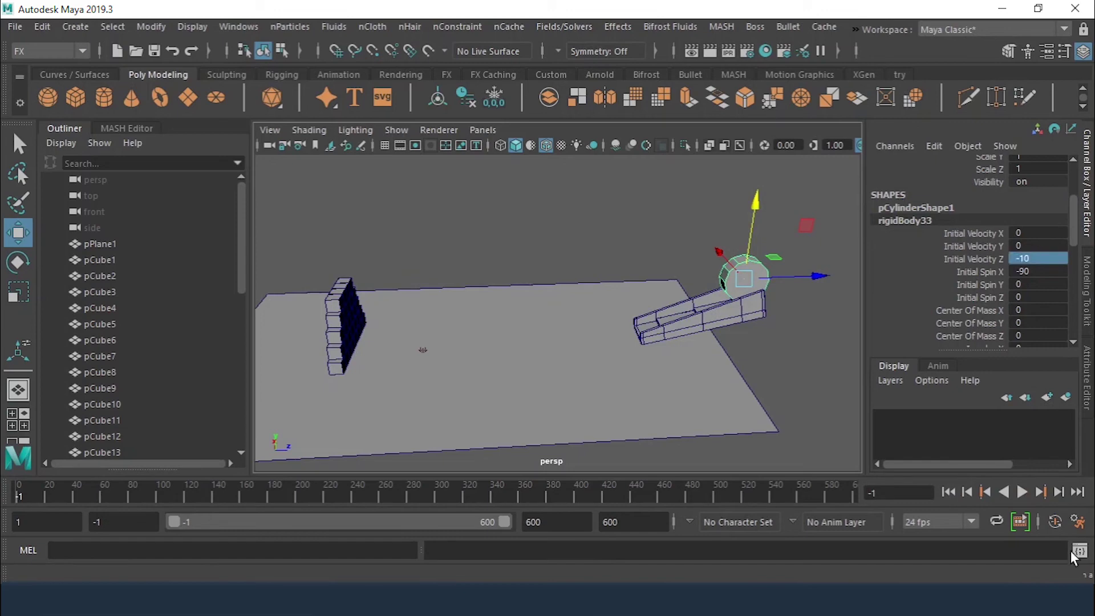
left_click(1019, 492)
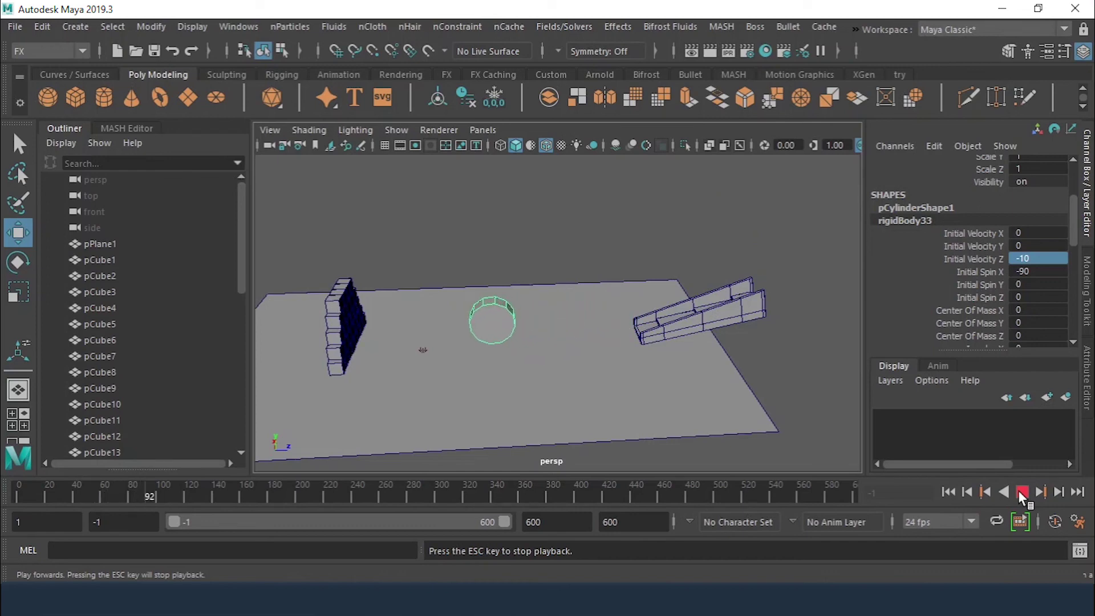
left_click_drag(547, 350, 507, 337, "alt")
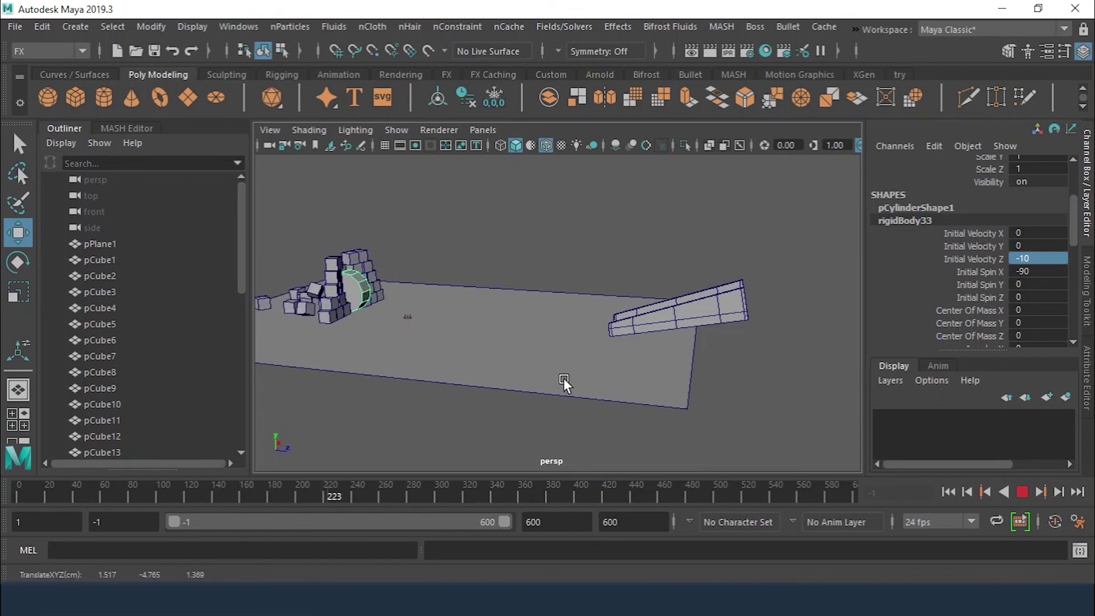
left_click_drag(550, 333, 619, 321, "alt")
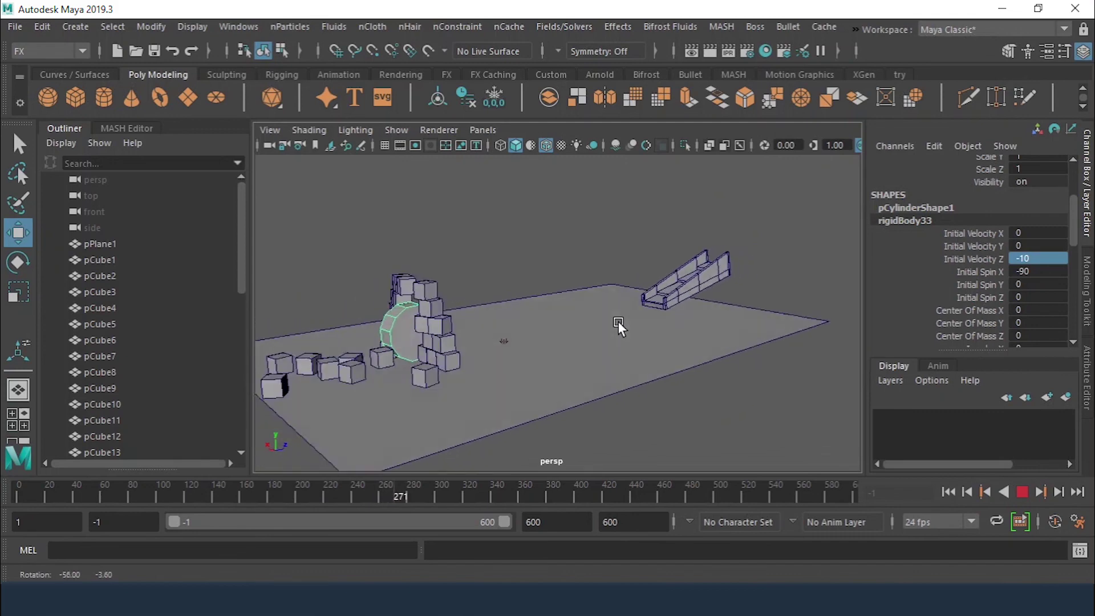